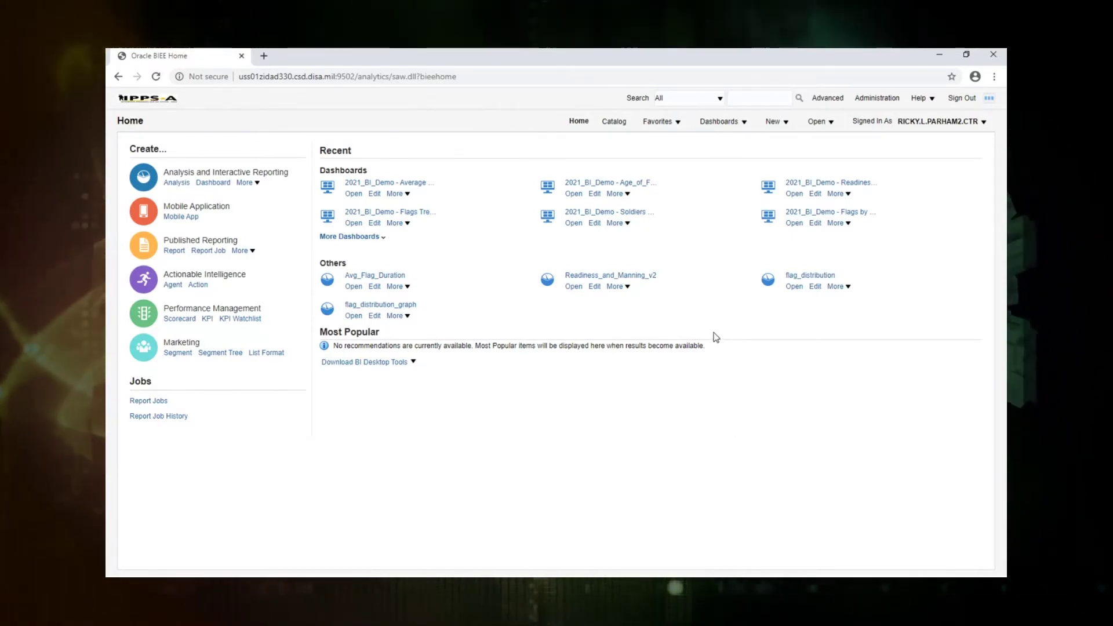
Step: Create a new analysis based on the IPPS-A Soldier Analytics (Current Only) subject area
{"action": "left_click", "coordinate": [788, 122]}
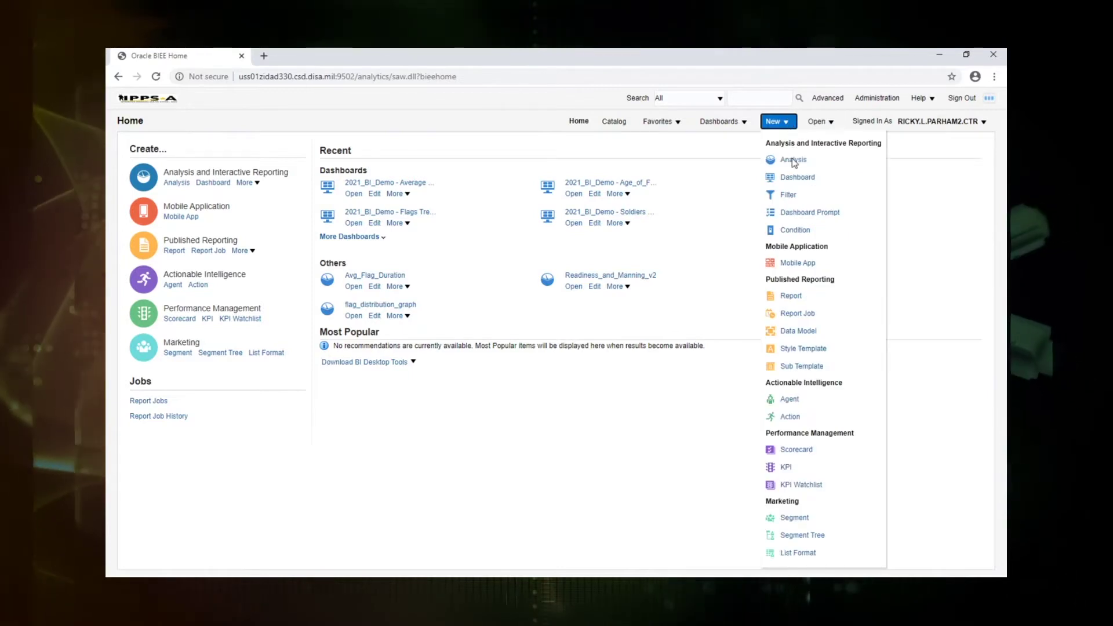
{"action": "left_click", "coordinate": [792, 161]}
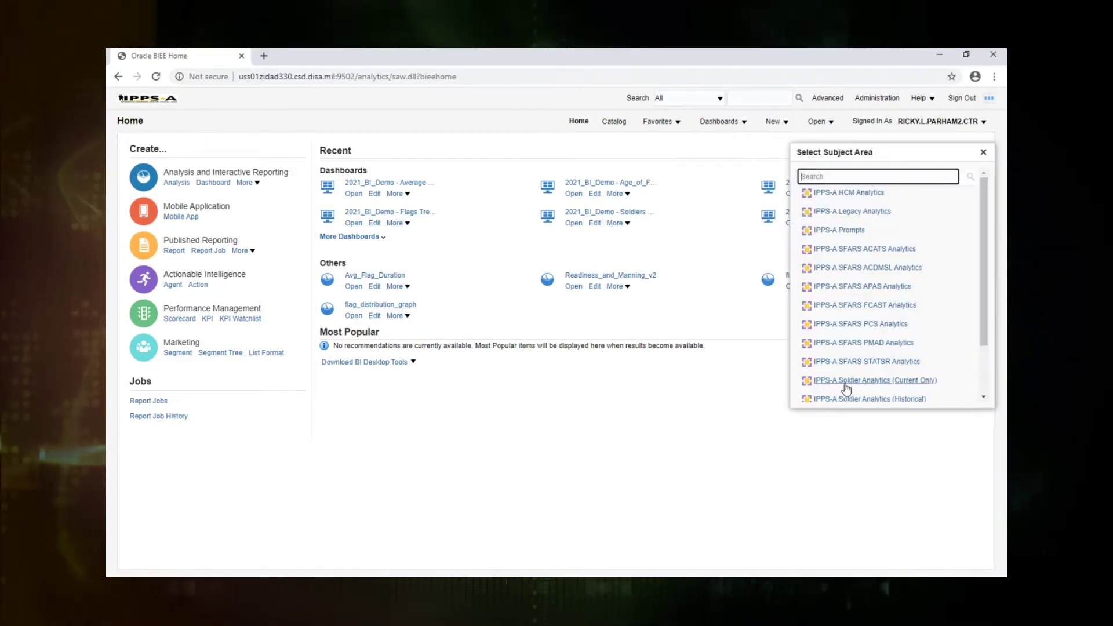
{"action": "left_click", "coordinate": [903, 381]}
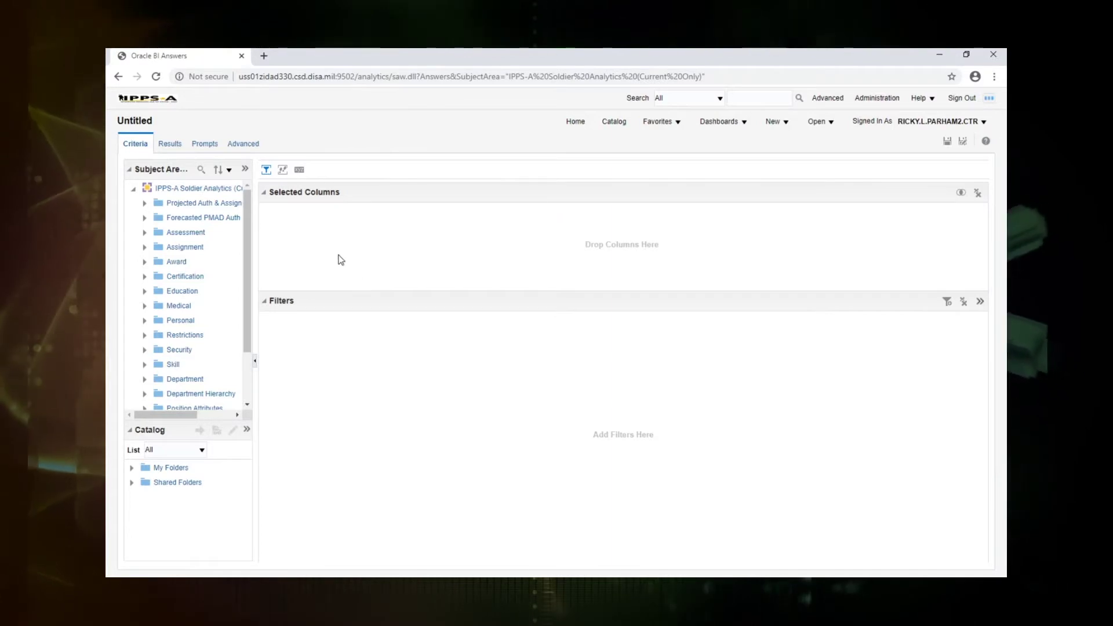
Step: Search the subject area for "restrict" and add the Restriction Flag Type column to the analysis
{"action": "left_click", "coordinate": [201, 169]}
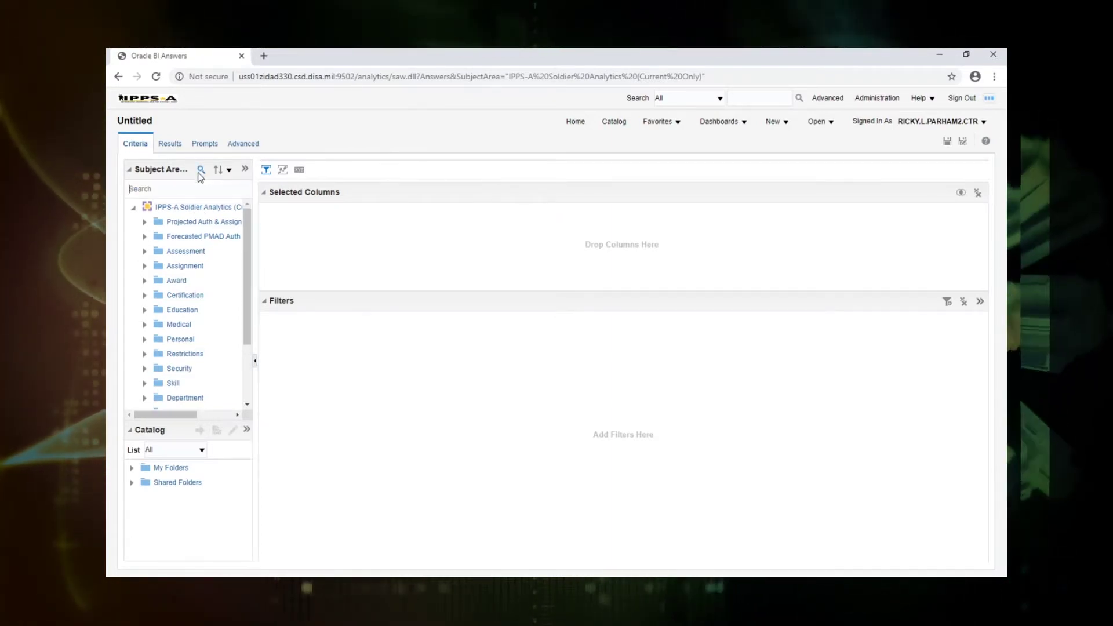
{"action": "type", "text": "re"}
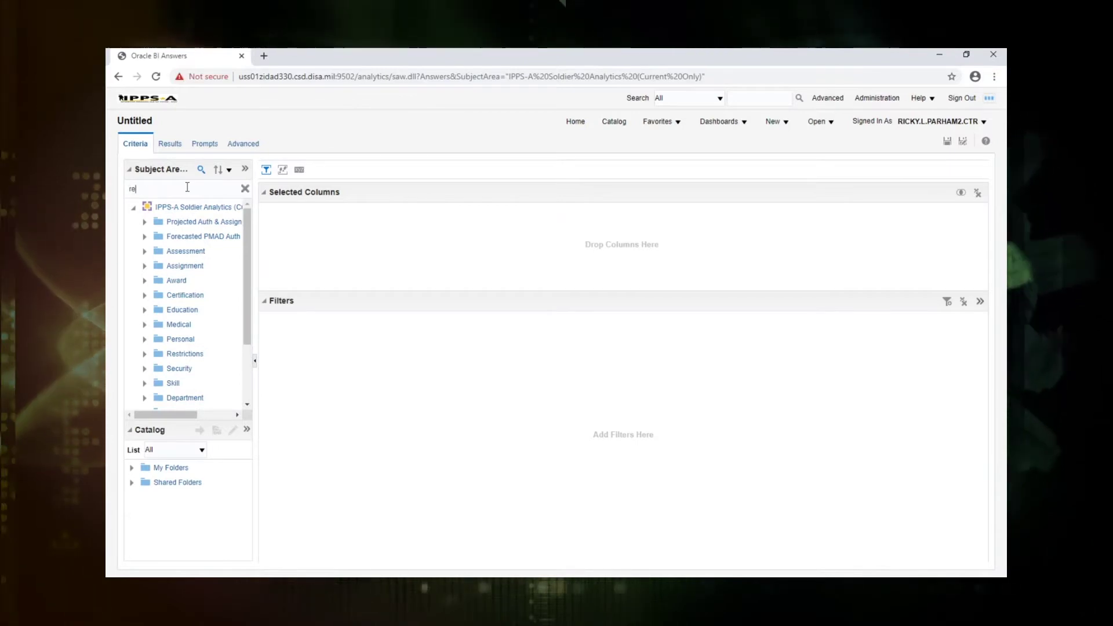
{"action": "type", "text": "strick"}
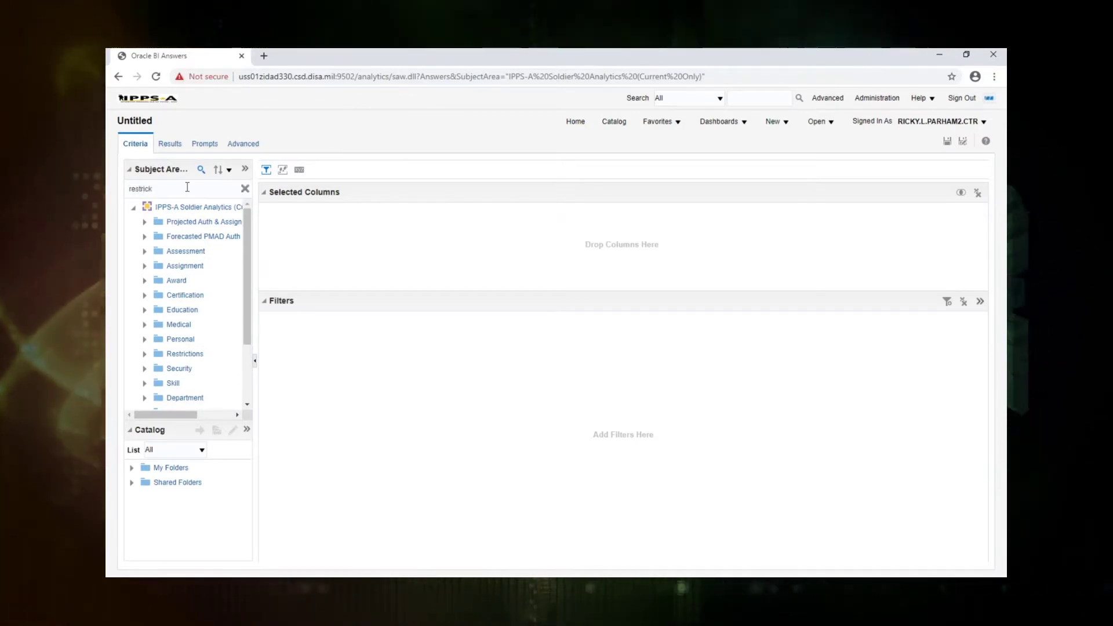
{"action": "key", "text": "BackSpace"}
{"action": "type", "text": "t"}
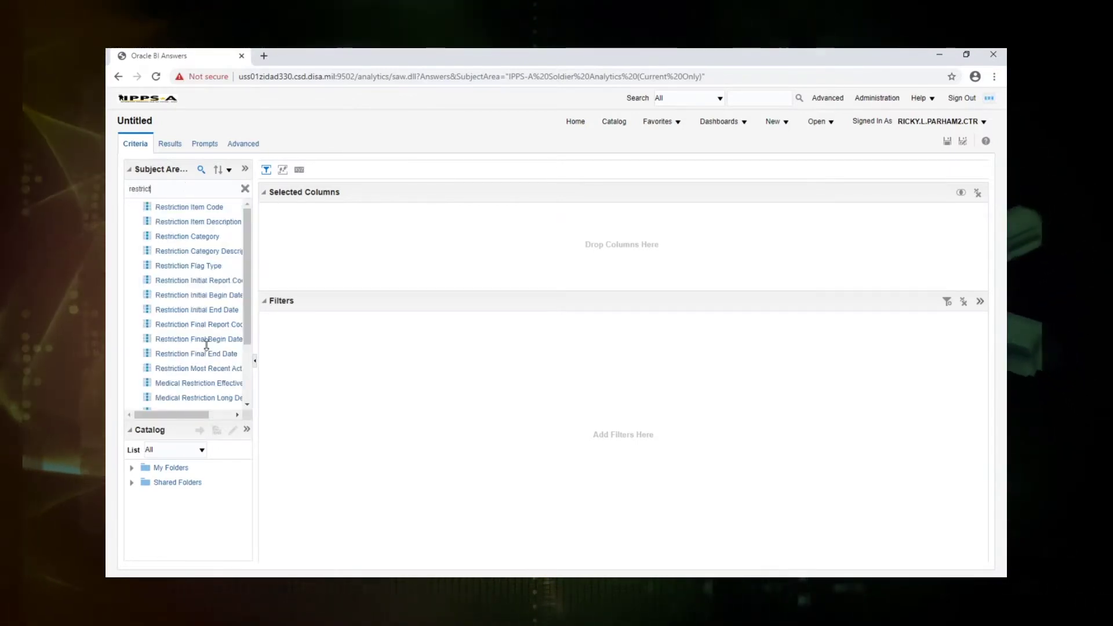
{"action": "left_click", "coordinate": [128, 430]}
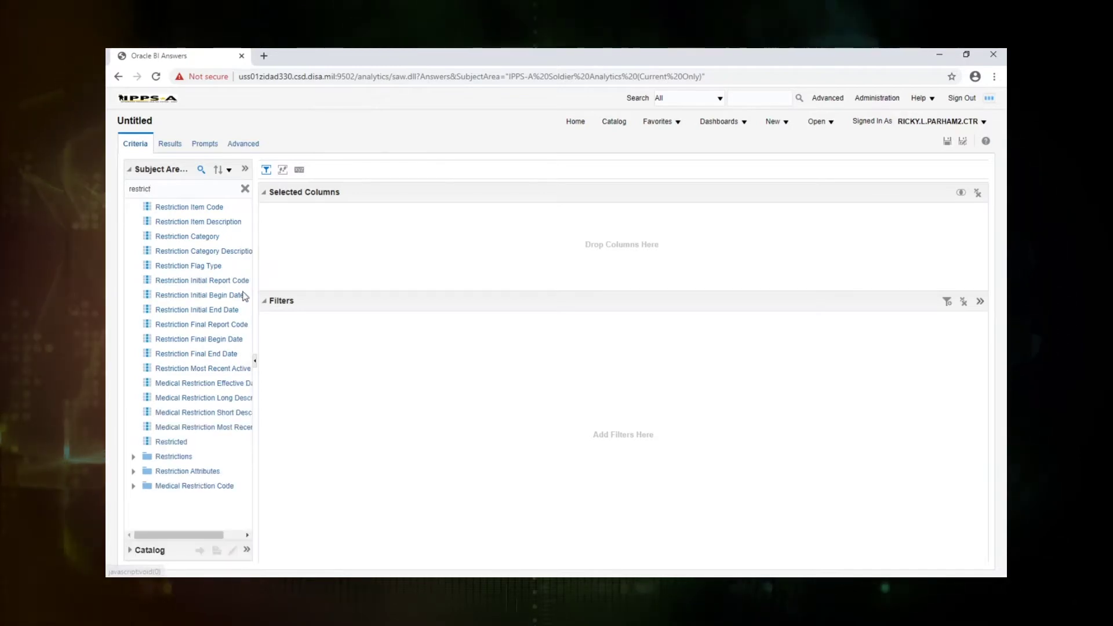
{"action": "double_click", "coordinate": [211, 267]}
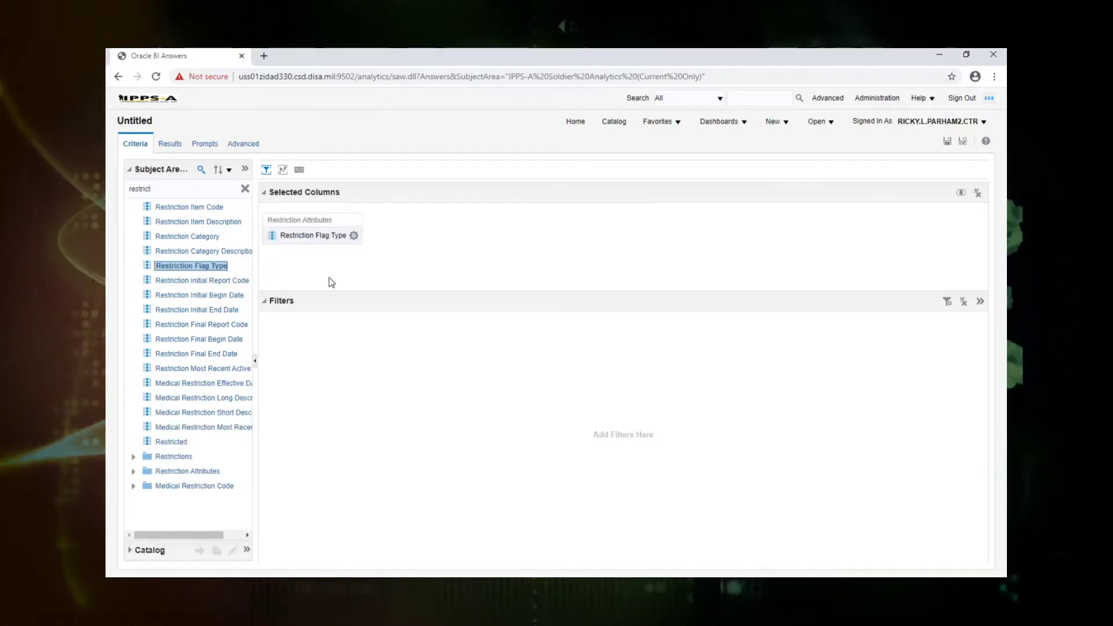
Step: Filter the analysis to Restriction Flag Type equal to F, and delete that column from the selected columns
{"action": "left_click", "coordinate": [354, 235]}
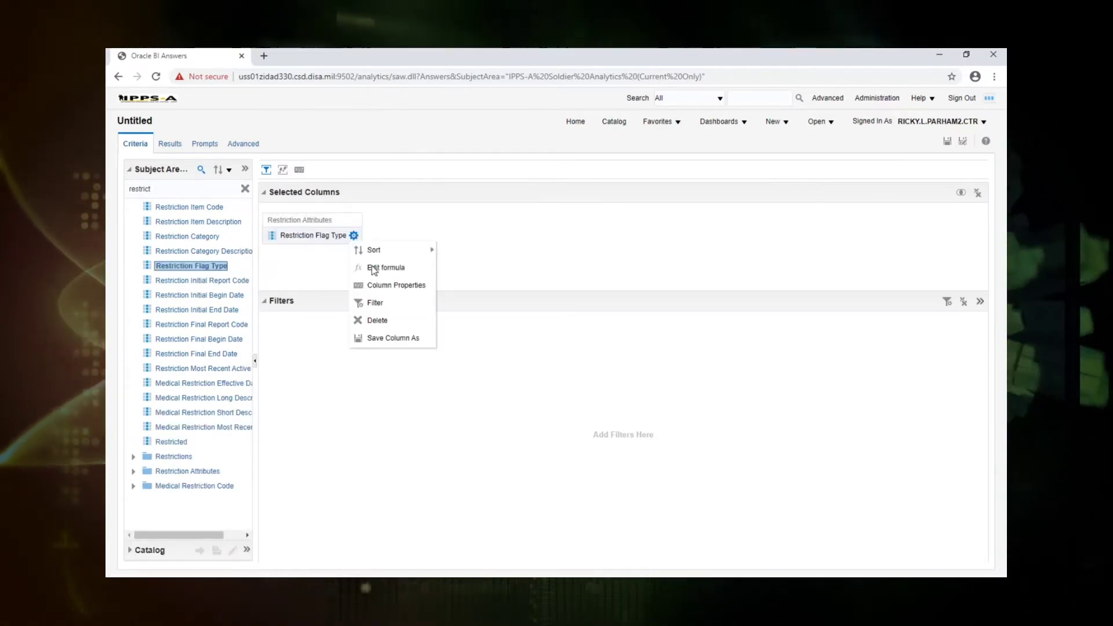
{"action": "left_click", "coordinate": [423, 306]}
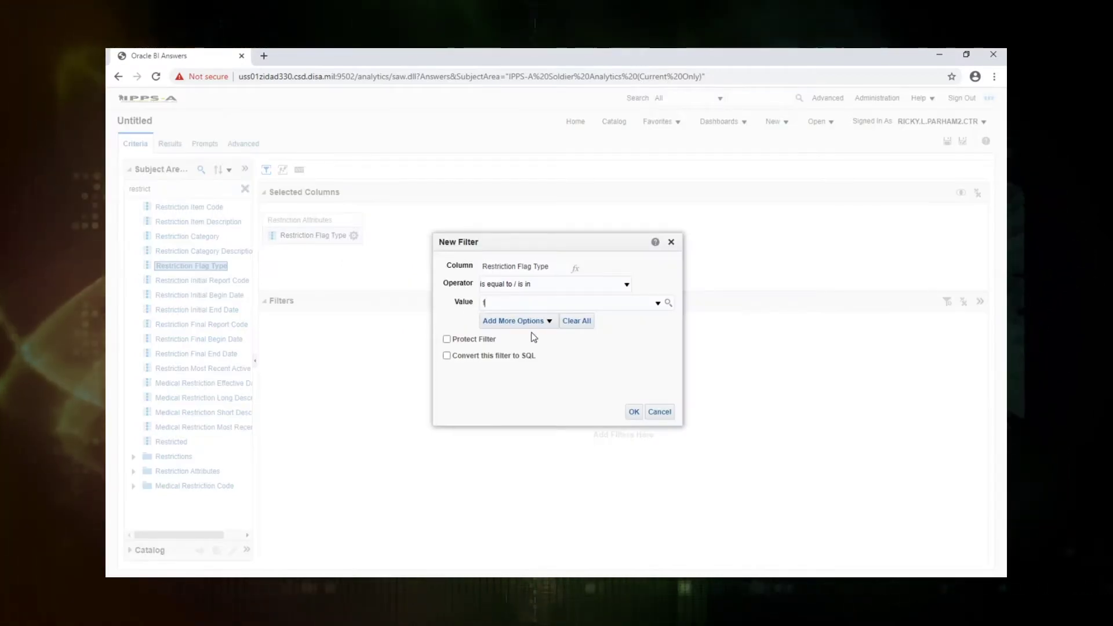
{"action": "type", "text": "F"}
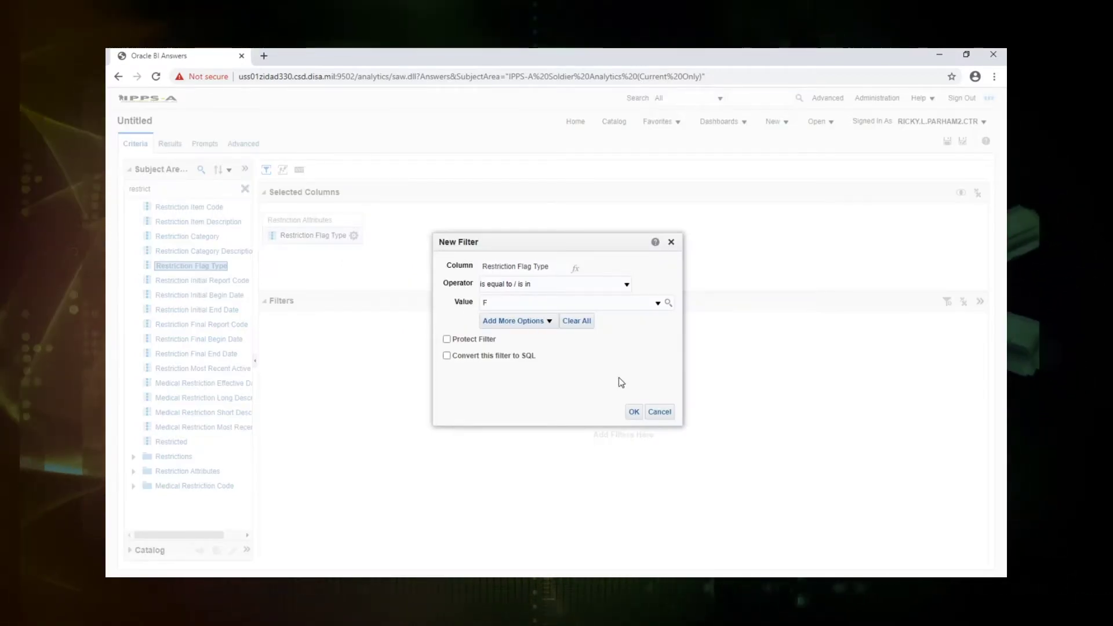
{"action": "left_click", "coordinate": [634, 412]}
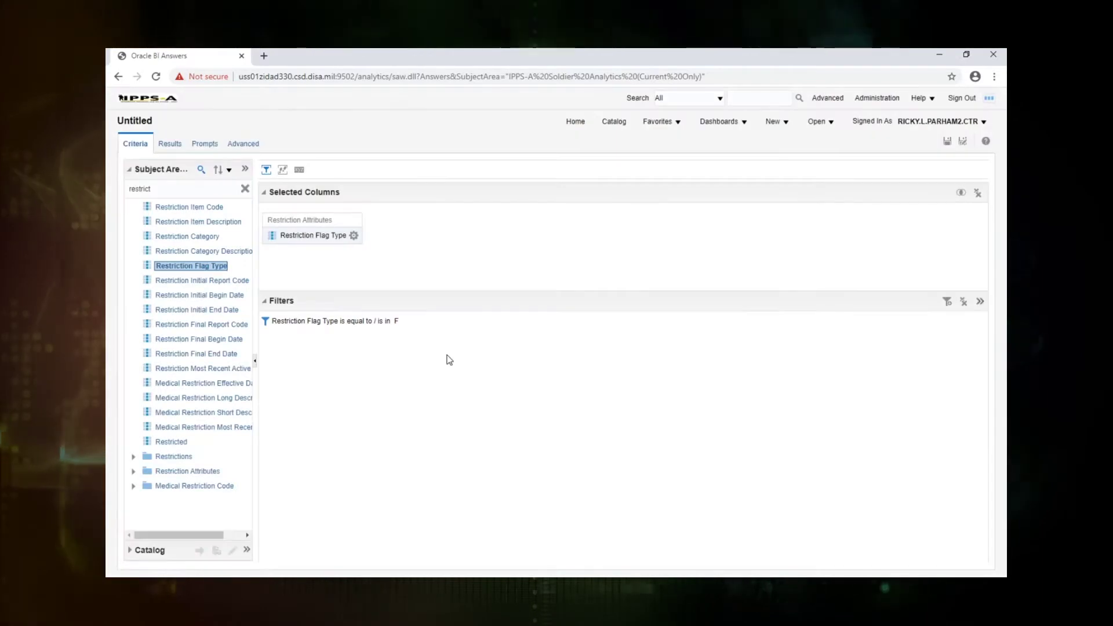
{"action": "left_click", "coordinate": [354, 236]}
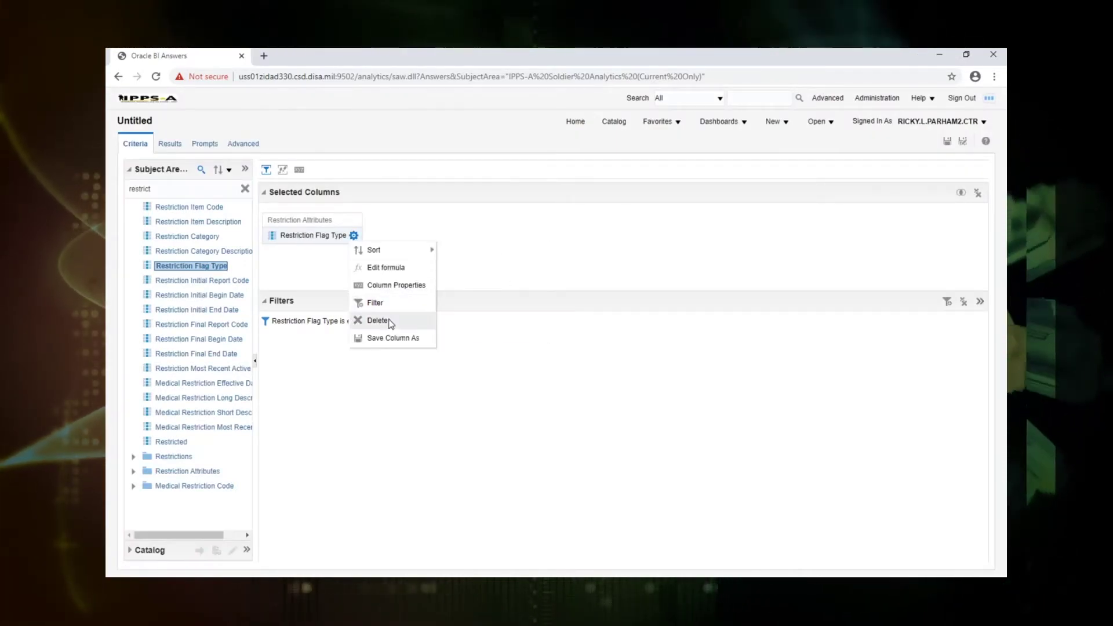
{"action": "left_click", "coordinate": [388, 319]}
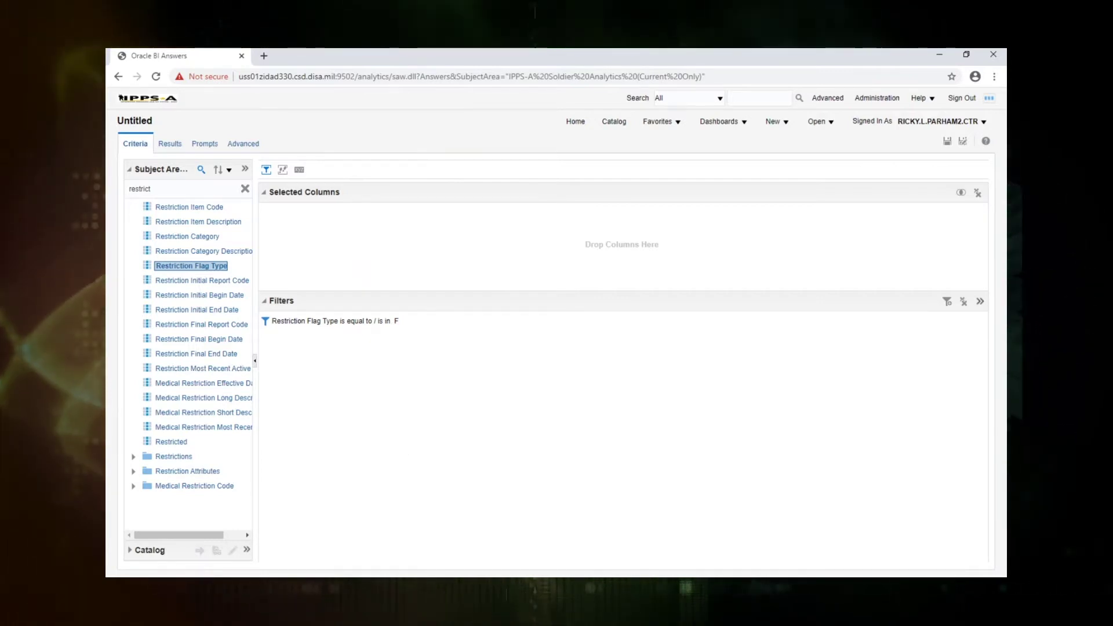
Step: Add the Restriction Item Code column to the analysis and preview the results
{"action": "left_click_drag", "start_coordinate": [199, 208], "coordinate": [403, 252]}
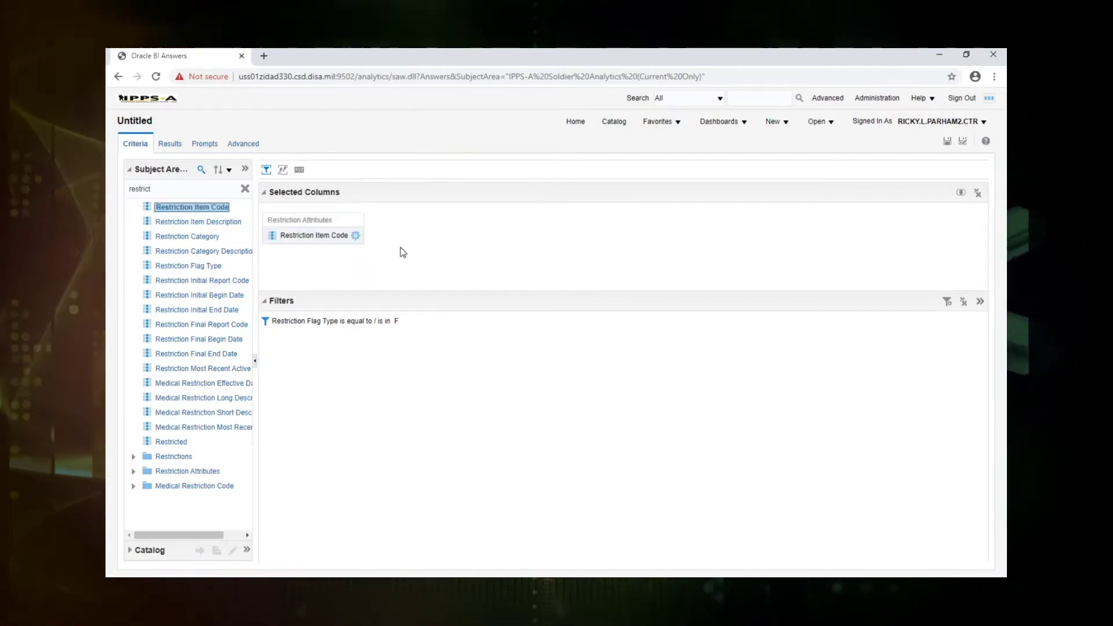
{"action": "left_click", "coordinate": [355, 235]}
{"action": "left_click", "coordinate": [170, 144]}
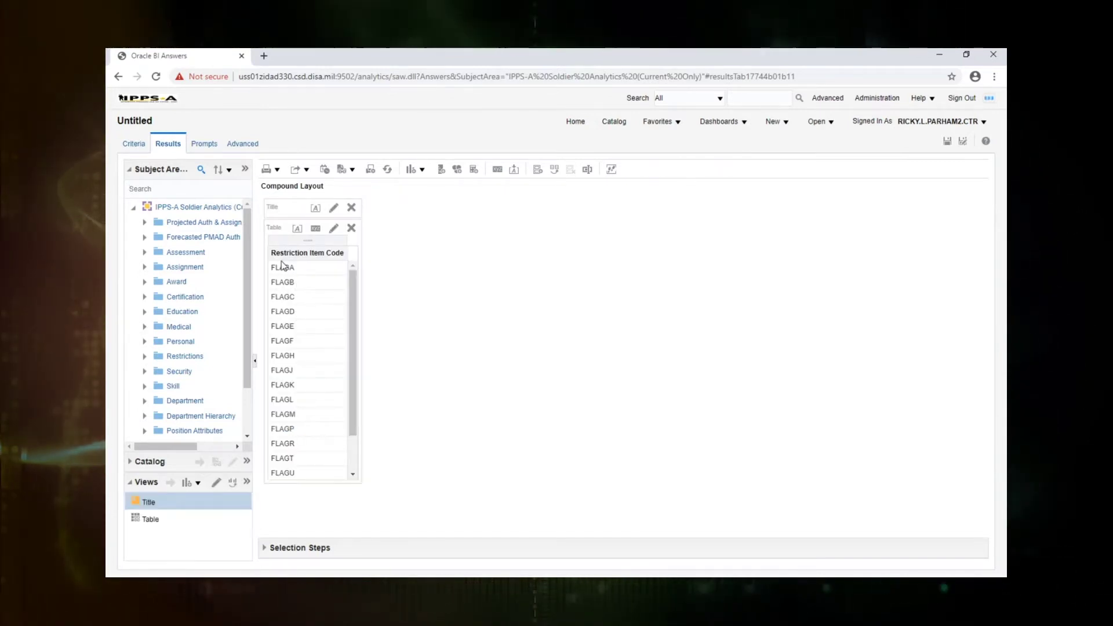
Step: Give the Restriction Item Code column the custom heading "Flag Code"
{"action": "left_click", "coordinate": [135, 145]}
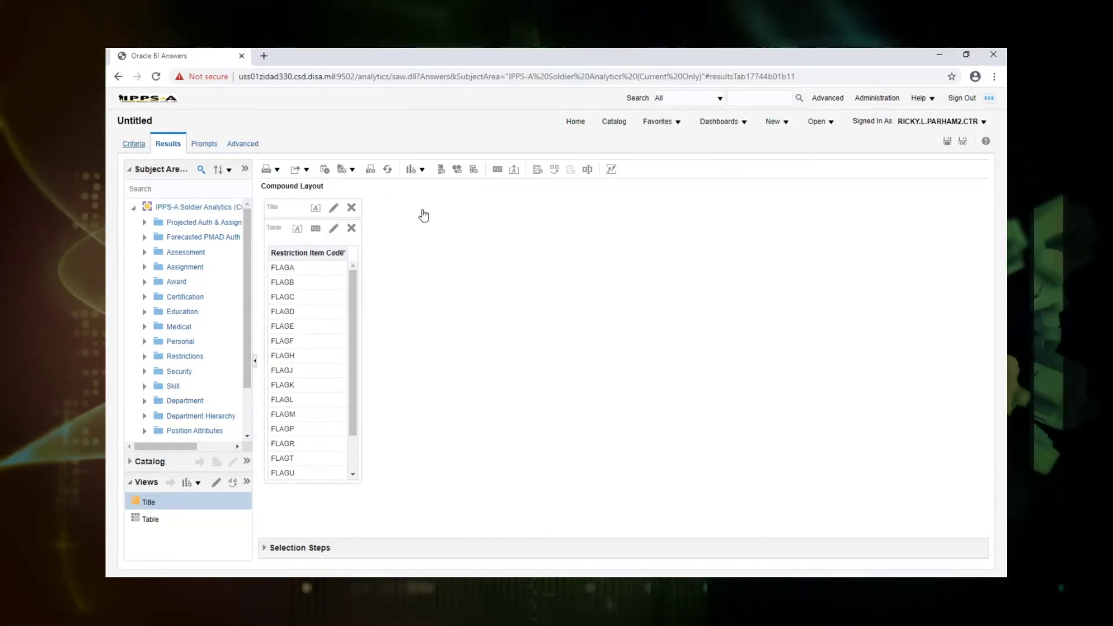
{"action": "left_click", "coordinate": [355, 236]}
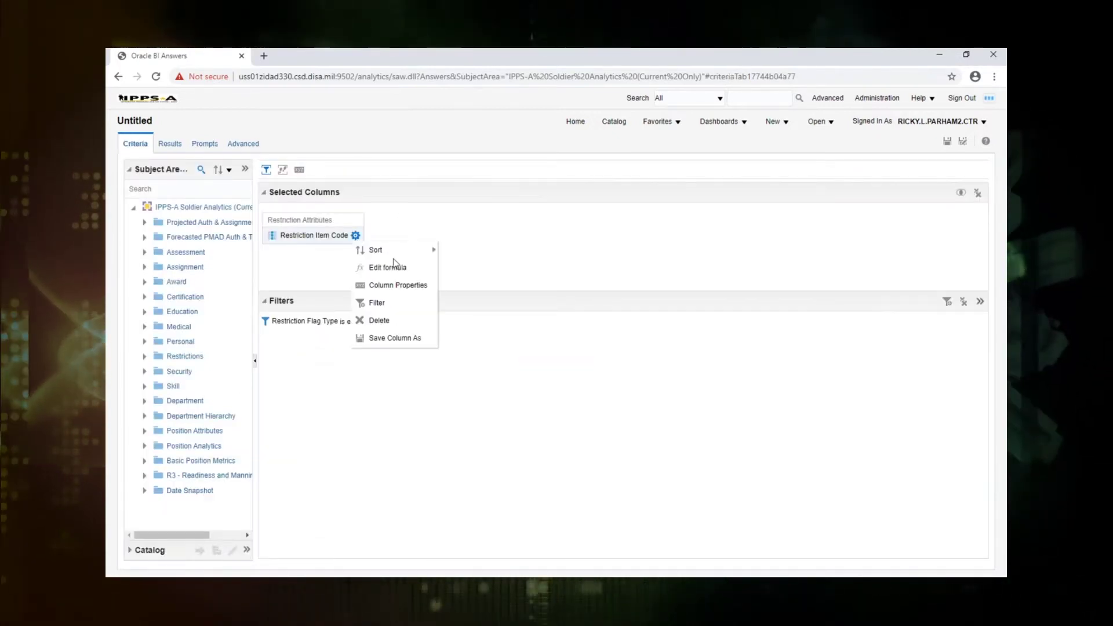
{"action": "left_click", "coordinate": [382, 268]}
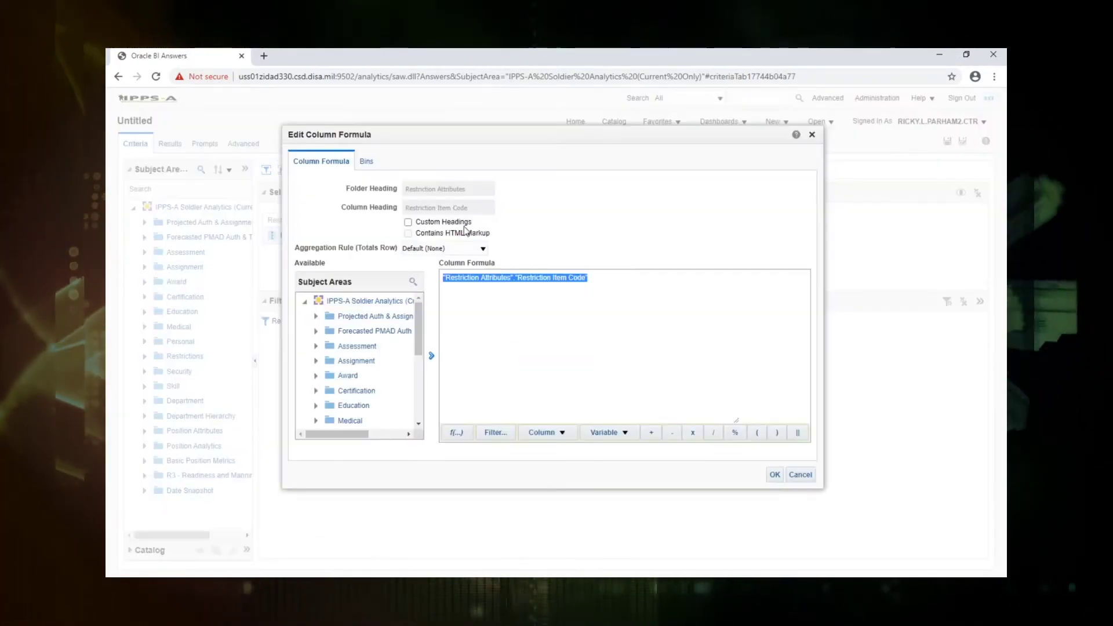
{"action": "left_click", "coordinate": [409, 223]}
{"action": "left_click_drag", "start_coordinate": [451, 207], "coordinate": [343, 215]}
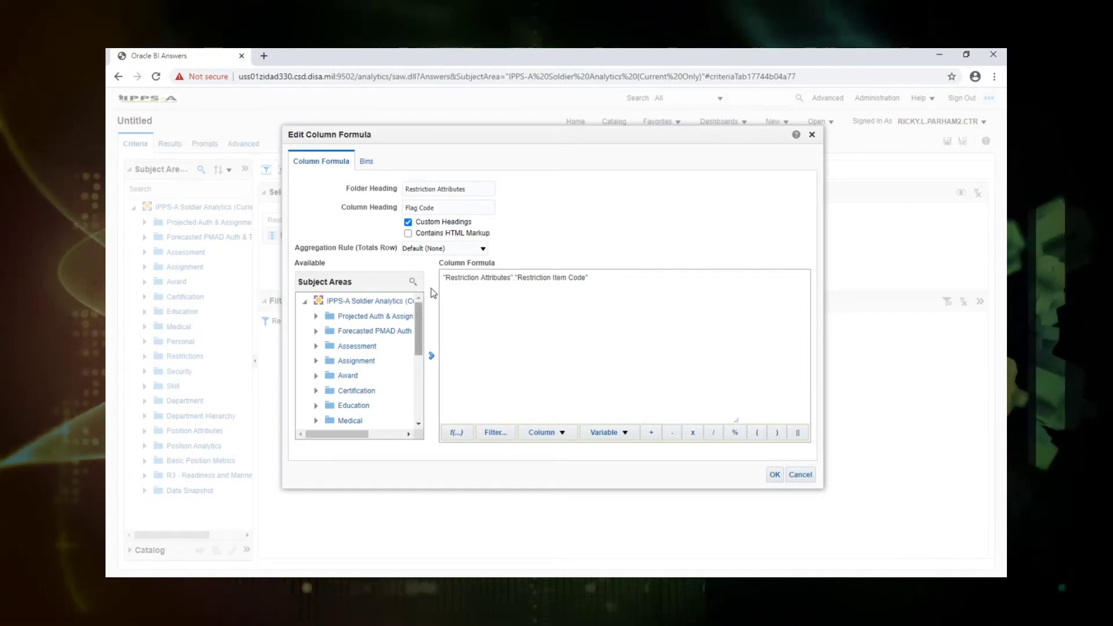
Step: Set the Flag Code column's formula to RIGHT("Restriction Attributes"."Restriction Item Code",1) and review the resulting table
{"action": "left_click", "coordinate": [444, 278]}
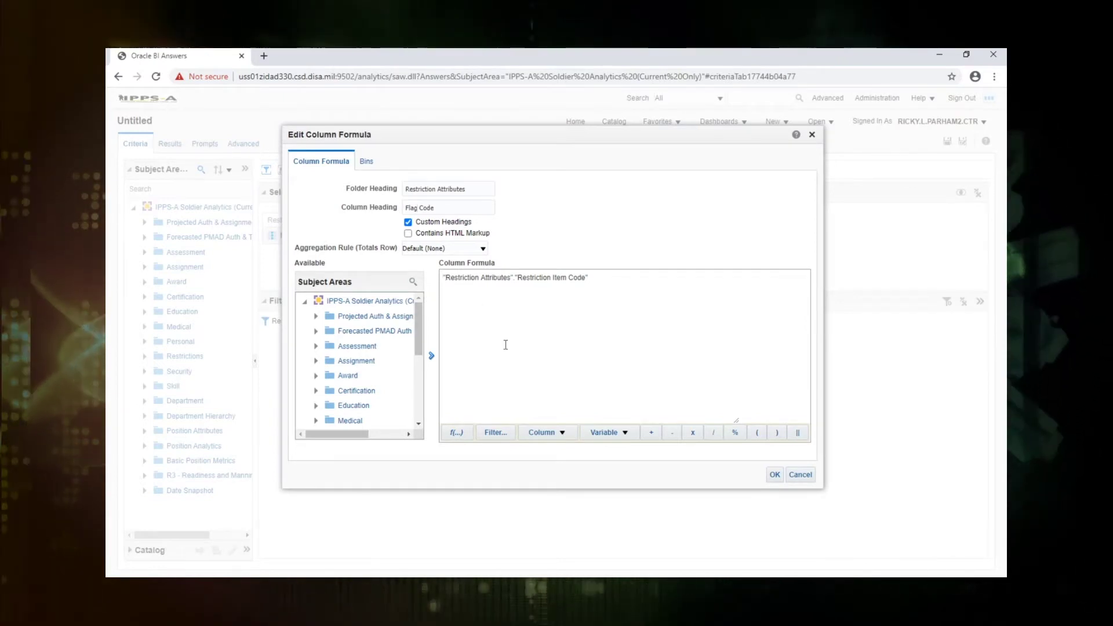
{"action": "type", "text": "RIGHT("}
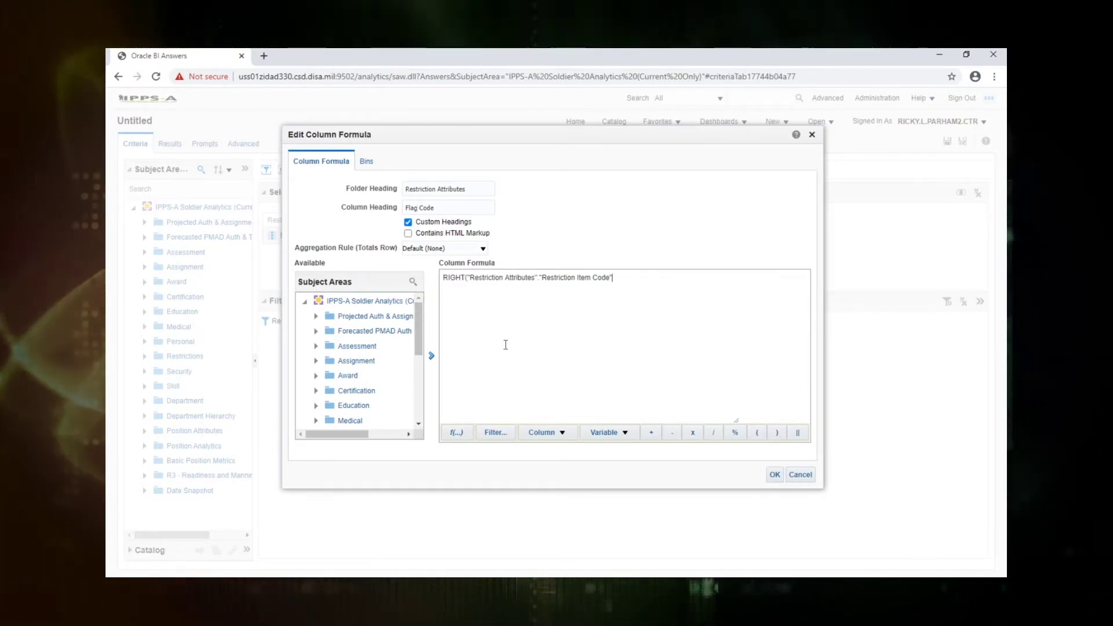
{"action": "type", "text": ",1)"}
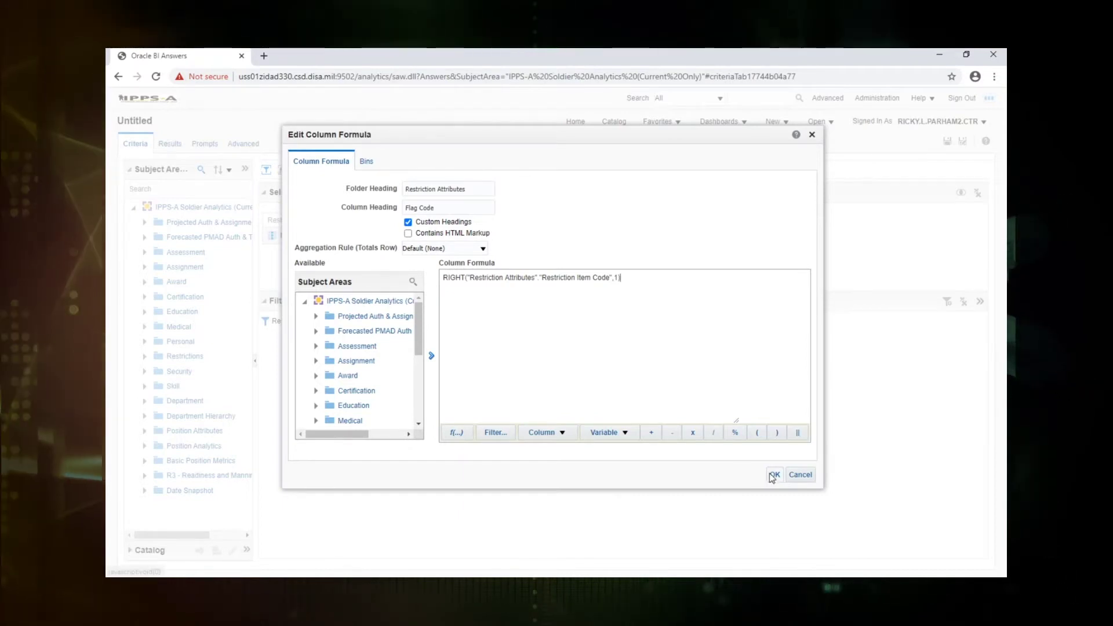
{"action": "left_click", "coordinate": [772, 477]}
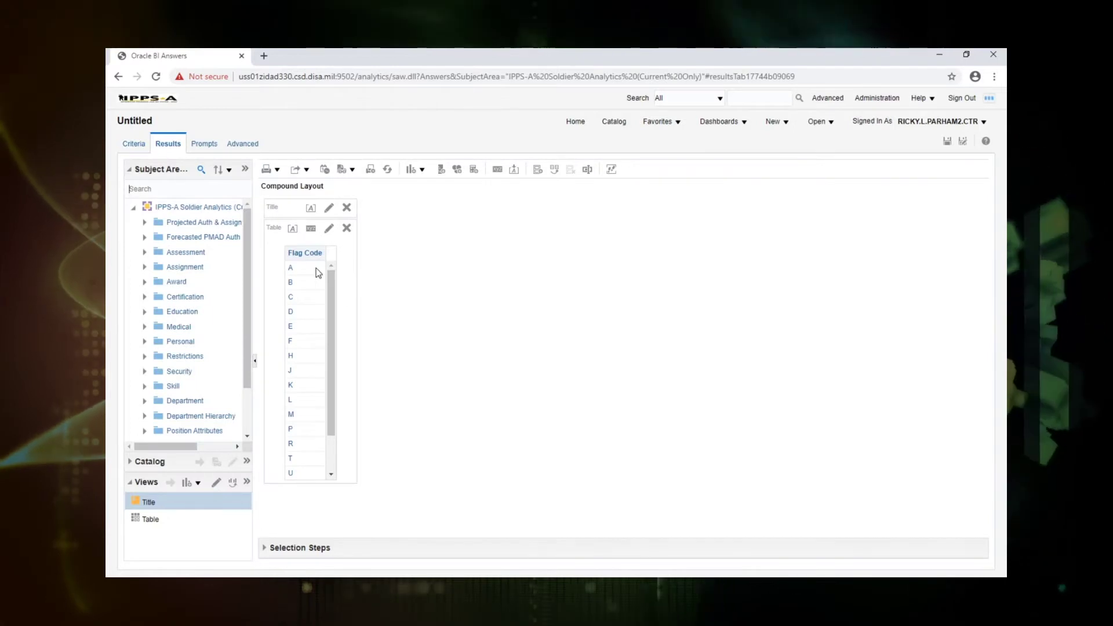
{"action": "scroll", "coordinate": [320, 354], "scroll_direction": "down", "scroll_amount": 3}
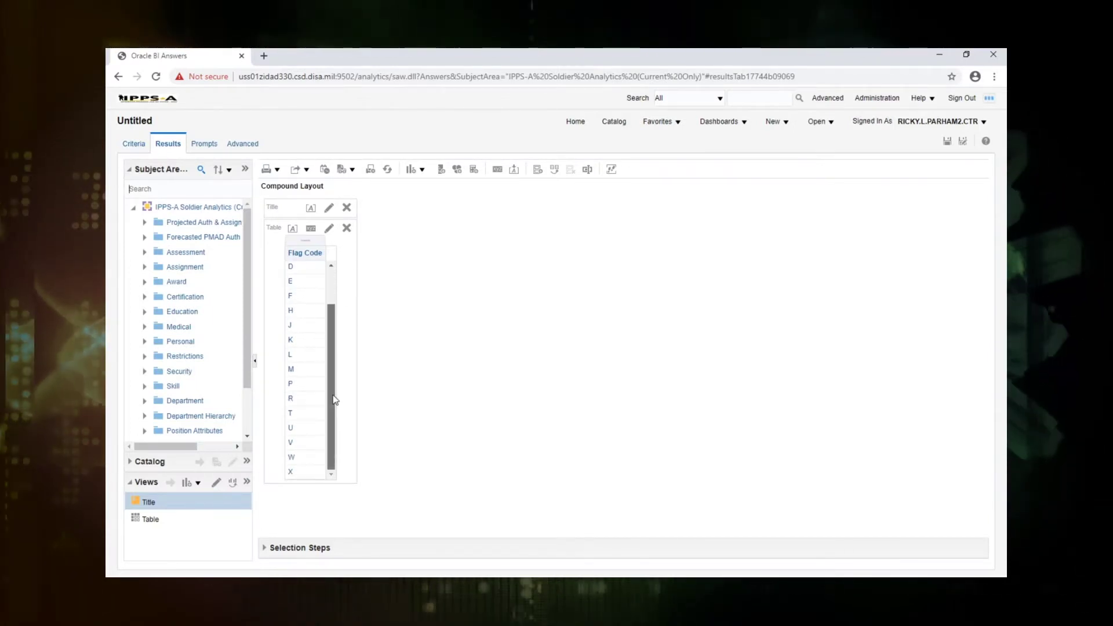
{"action": "scroll", "coordinate": [341, 282], "scroll_direction": "up", "scroll_amount": 3}
Step: Search the subject area for "RESTRI" and add the Restriction Item Description column to the criteria
{"action": "left_click", "coordinate": [134, 144]}
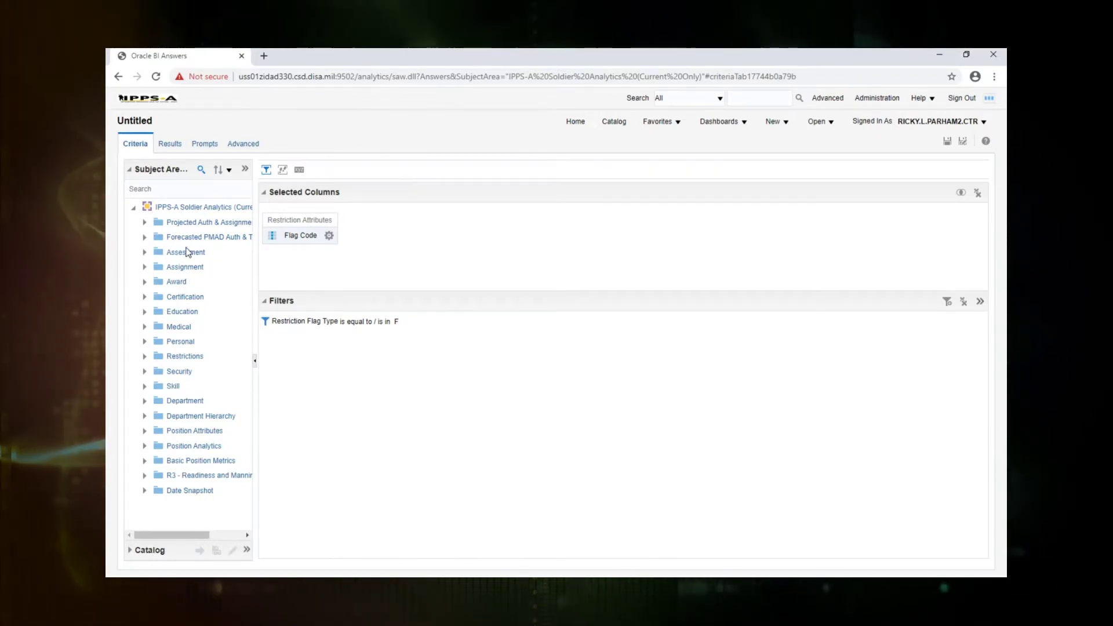
{"action": "type", "text": "RESTRI"}
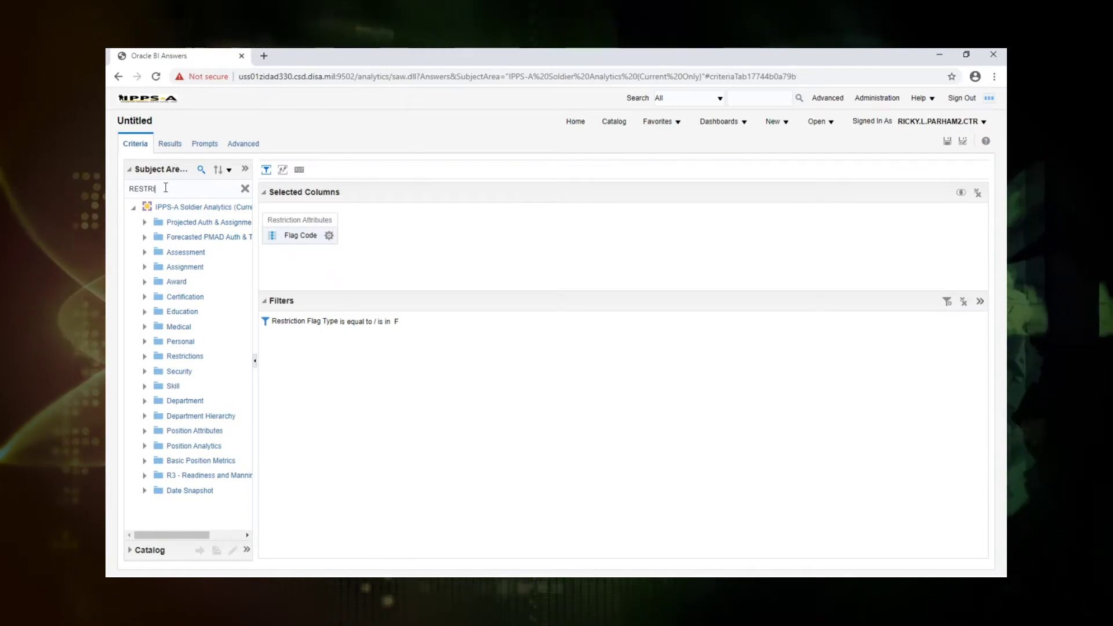
{"action": "key", "text": "Return"}
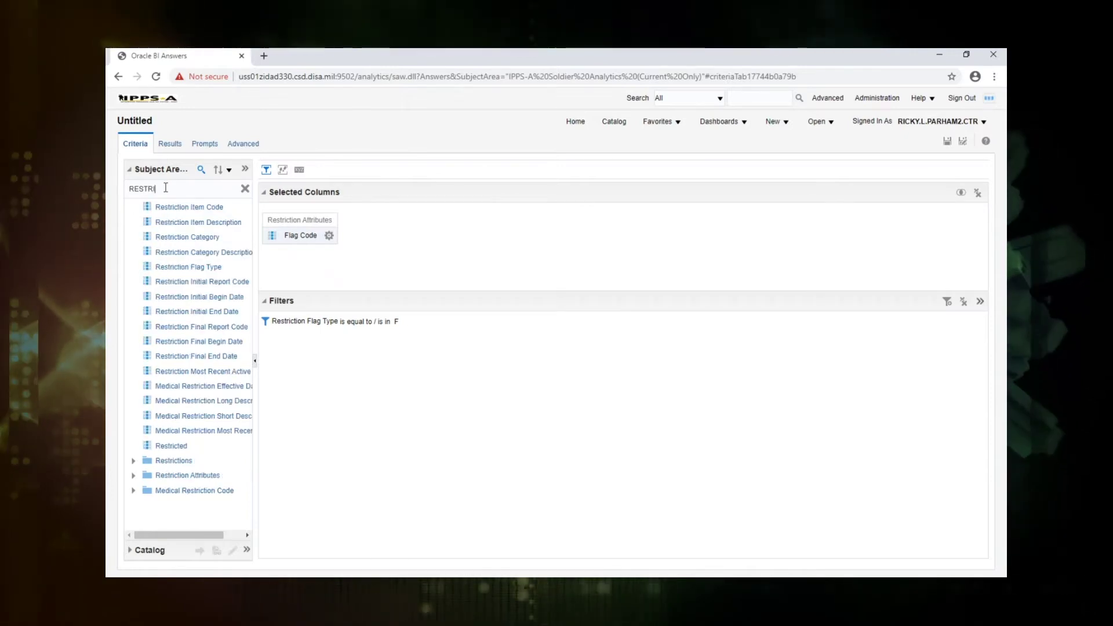
{"action": "double_click", "coordinate": [214, 223]}
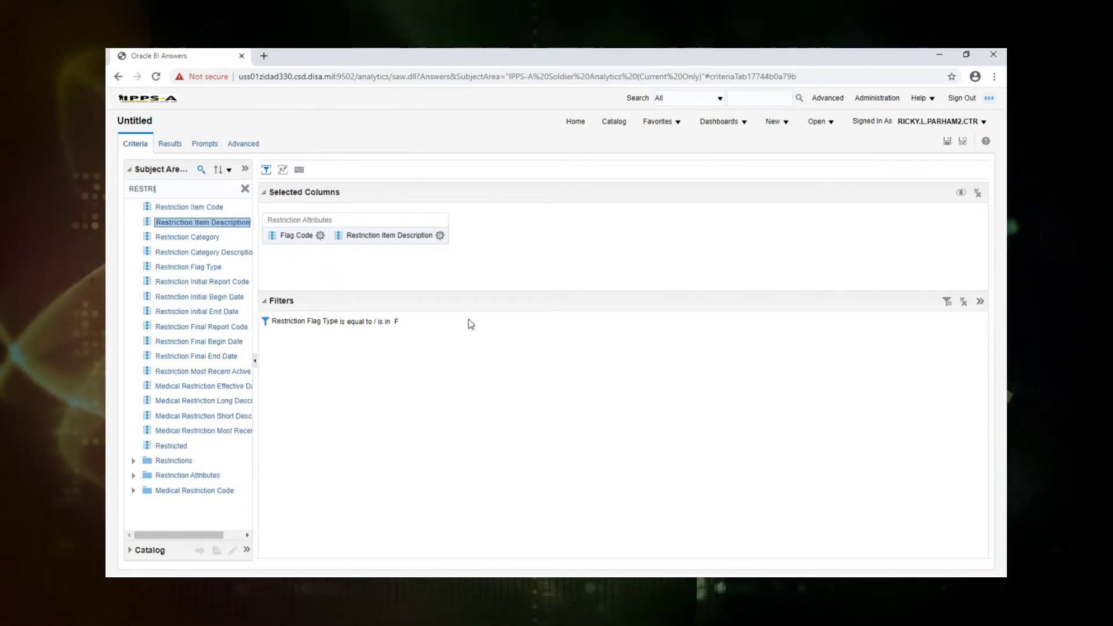
Step: Give the Restriction Item Description column the custom heading "Flag Reason" and display the results
{"action": "left_click", "coordinate": [439, 236]}
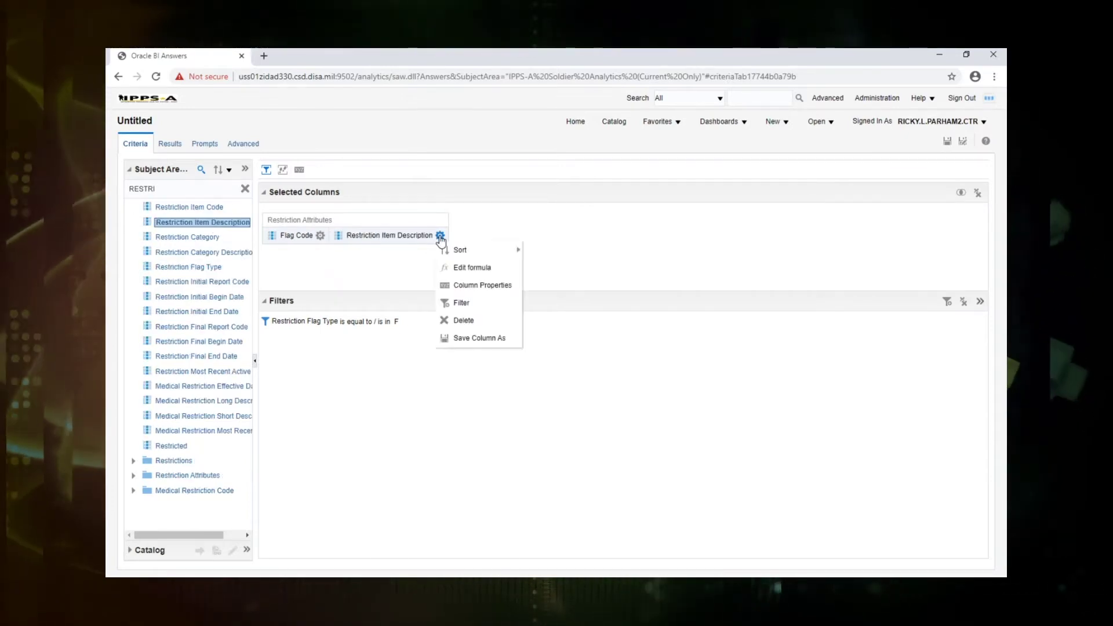
{"action": "left_click", "coordinate": [464, 268]}
{"action": "left_click", "coordinate": [408, 222]}
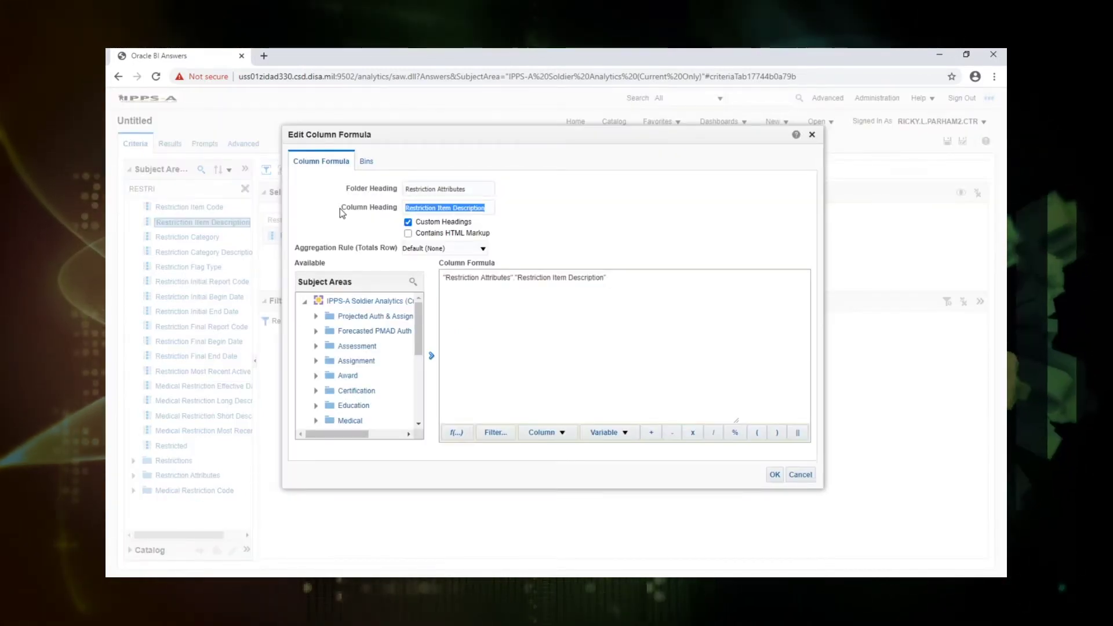
{"action": "type", "text": "Flag Reason"}
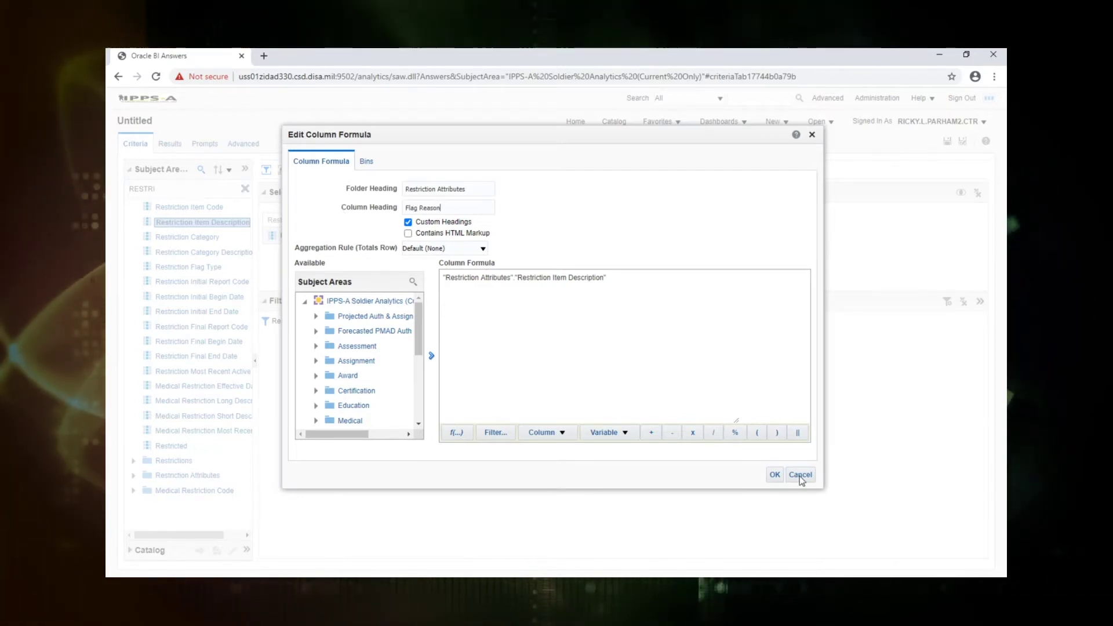
{"action": "left_click", "coordinate": [774, 474]}
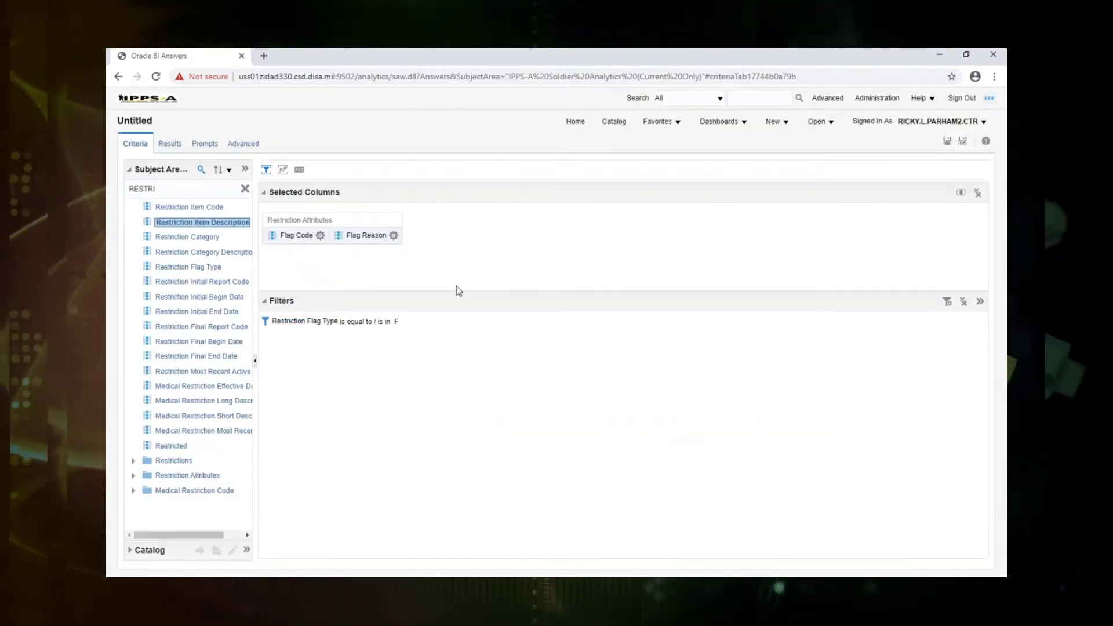
{"action": "left_click", "coordinate": [169, 145]}
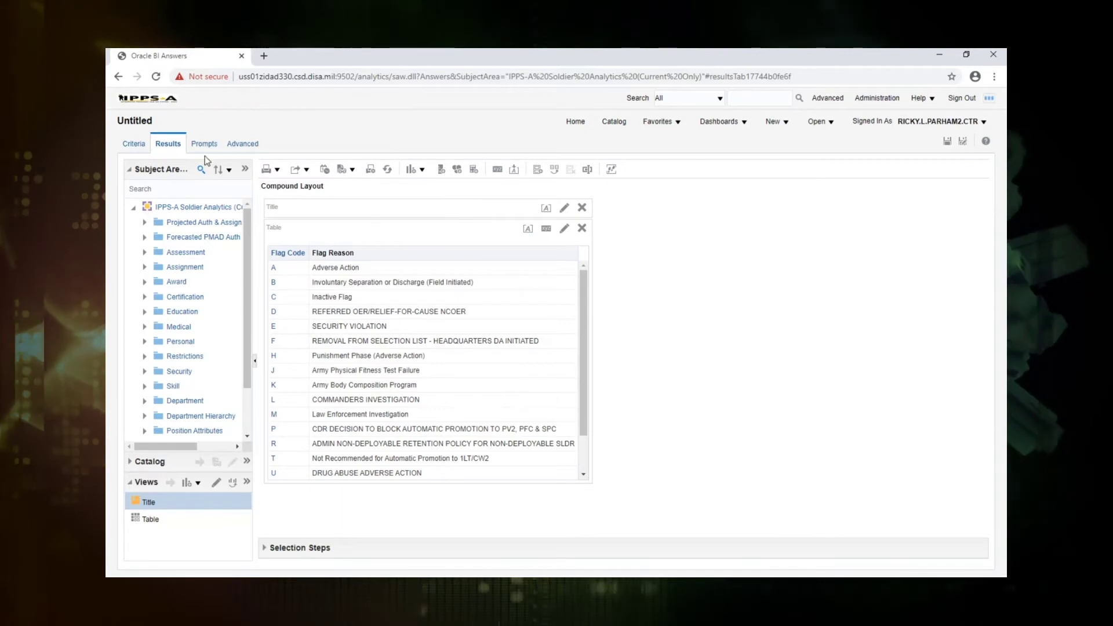
Step: Return to the criteria, search the subject area for "restric" and add the Restriction Final End Date column
{"action": "left_click", "coordinate": [133, 143]}
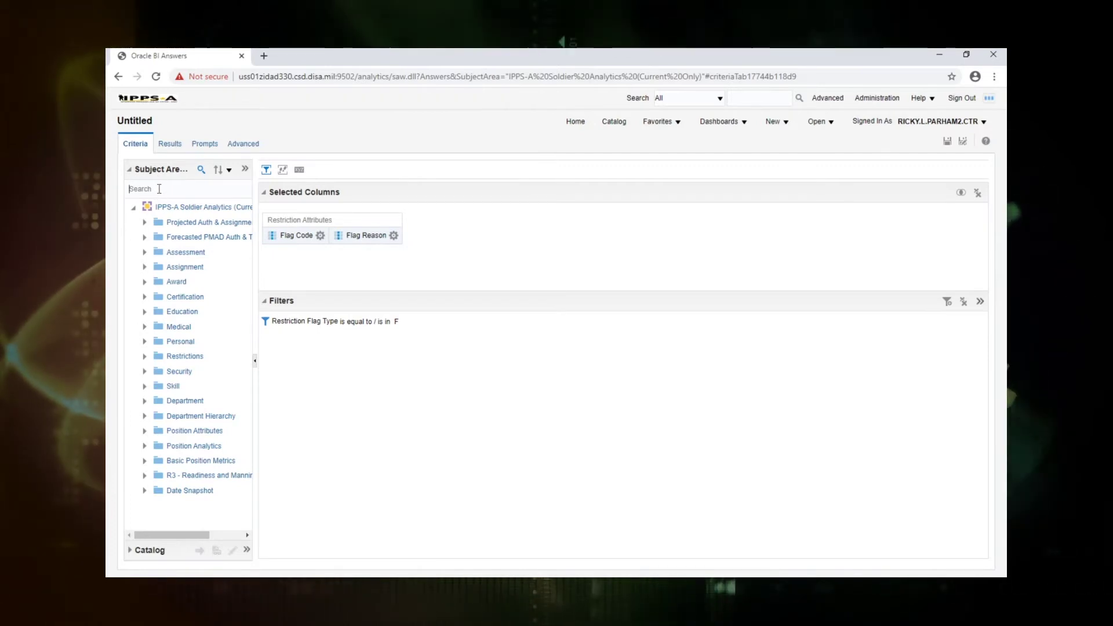
{"action": "type", "text": "rest"}
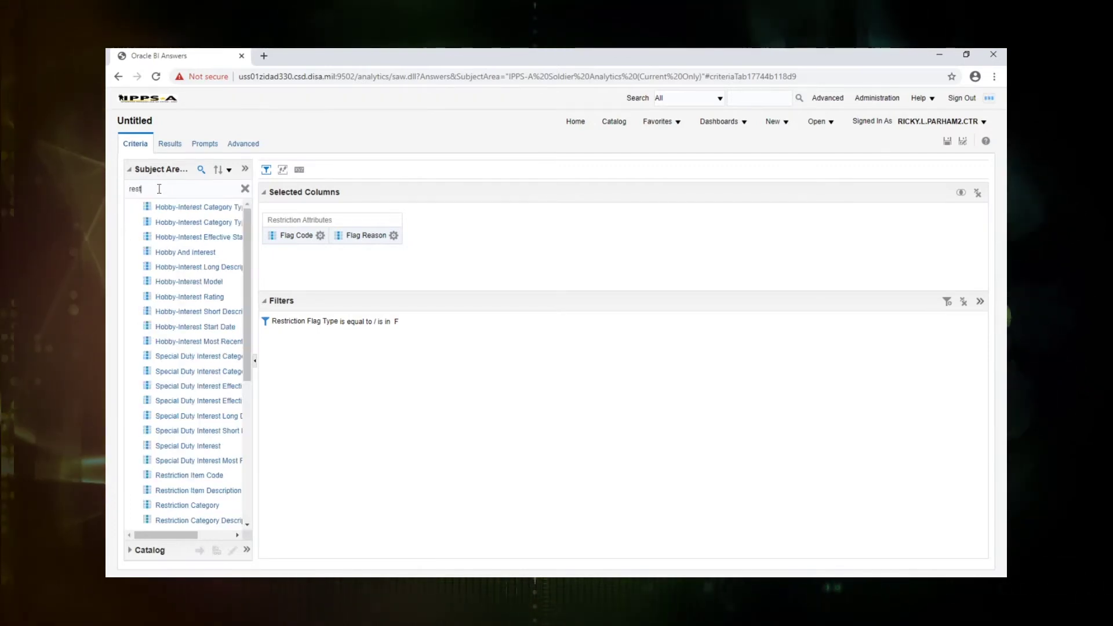
{"action": "type", "text": "ri"}
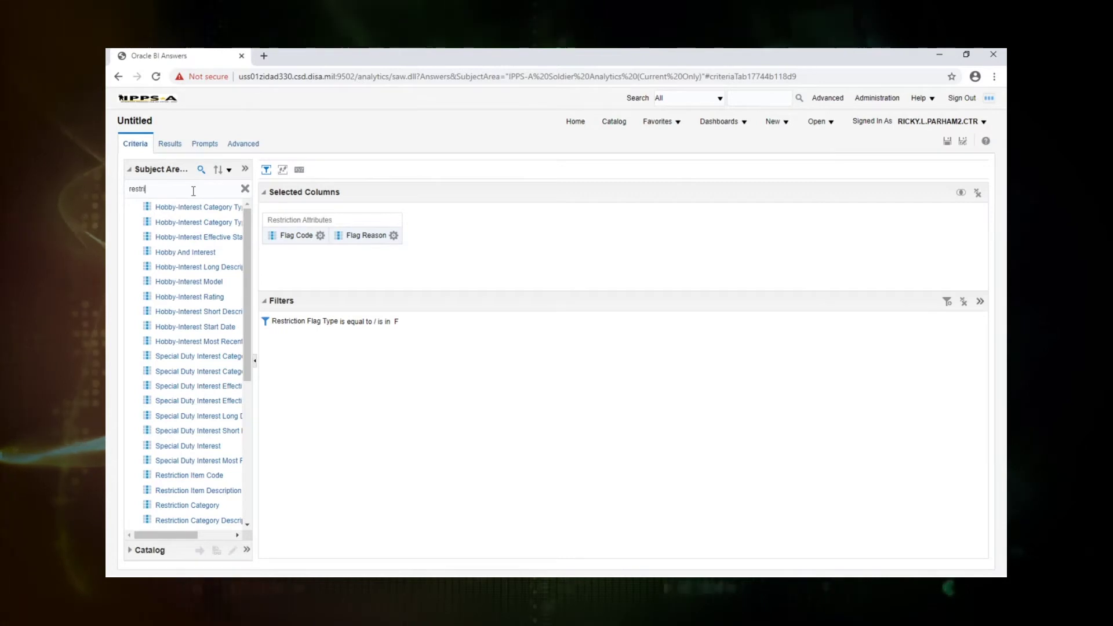
{"action": "type", "text": "c"}
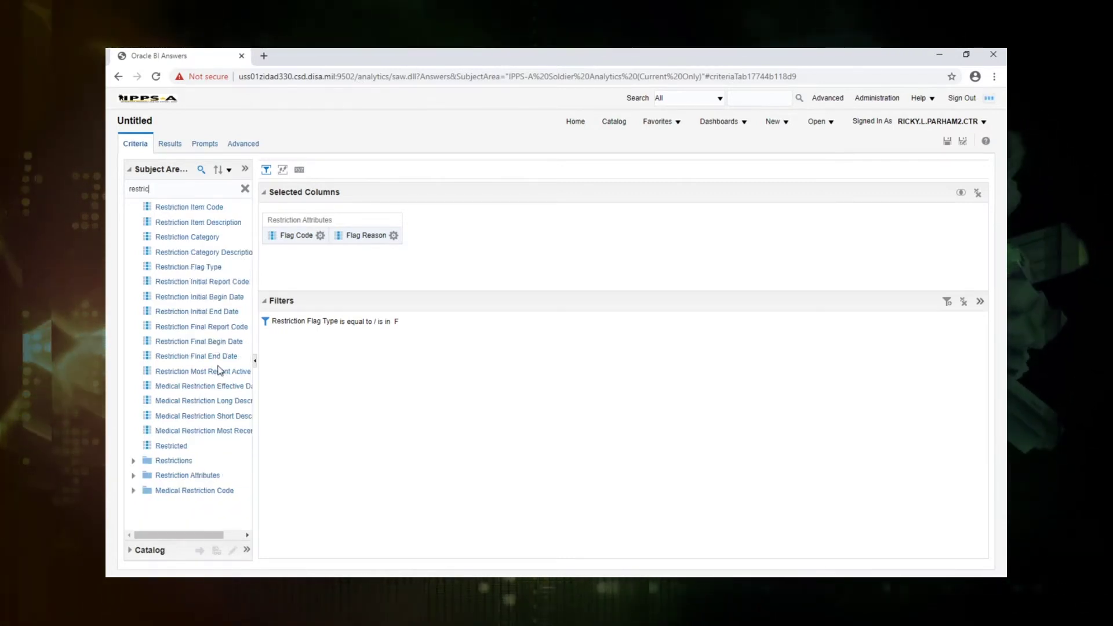
{"action": "double_click", "coordinate": [237, 356]}
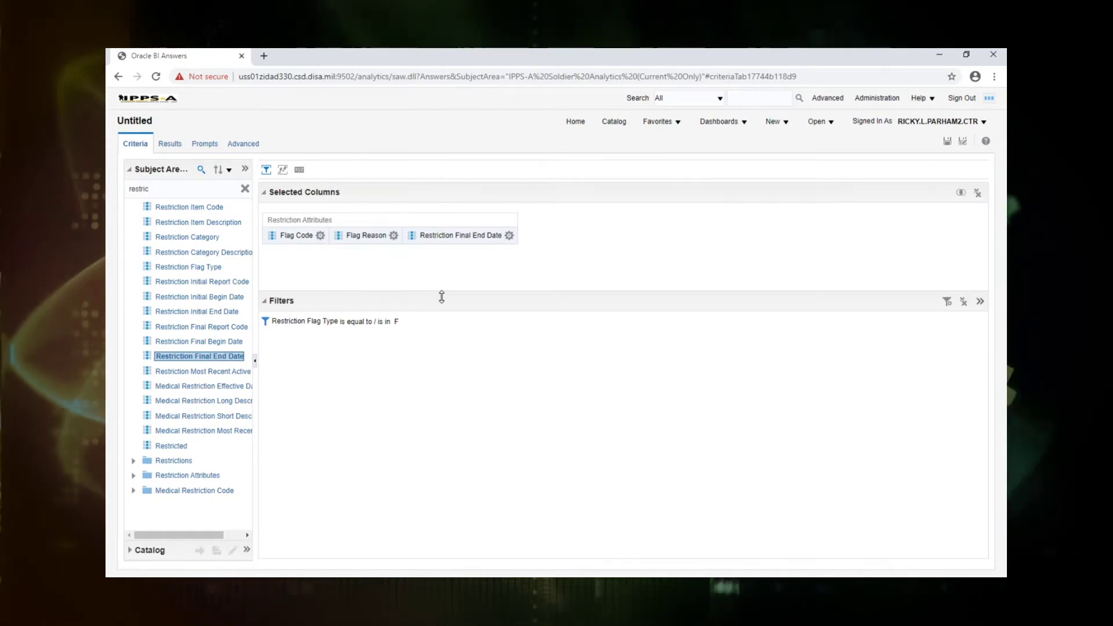
Step: Give the Restriction Final End Date column the custom heading "Avg Duration (days)"
{"action": "left_click", "coordinate": [509, 234]}
{"action": "left_click", "coordinate": [537, 264]}
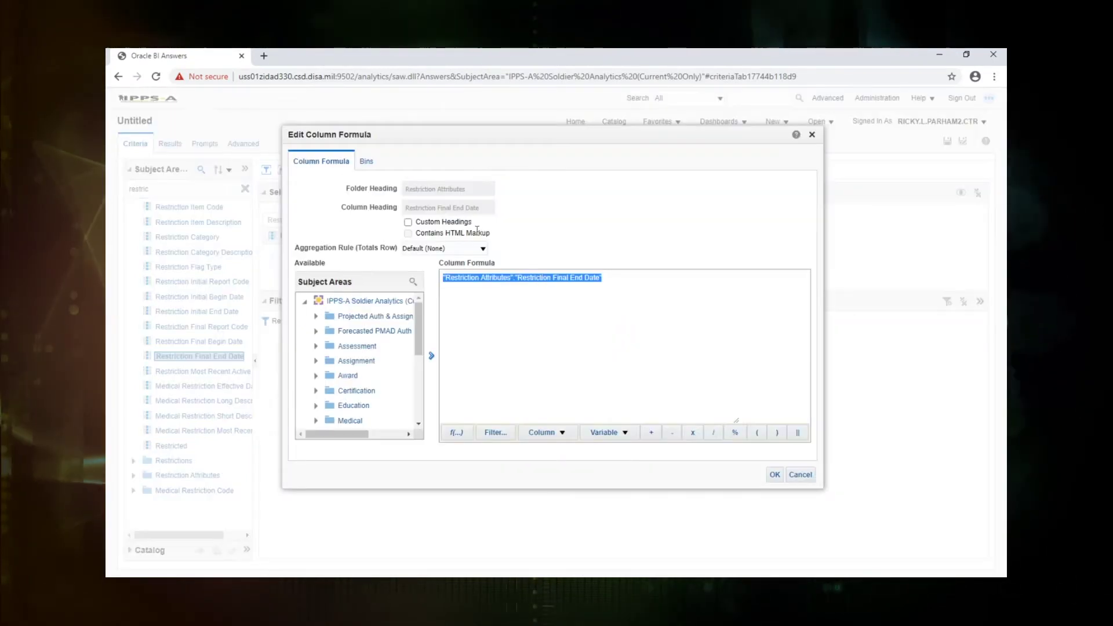
{"action": "left_click", "coordinate": [408, 223]}
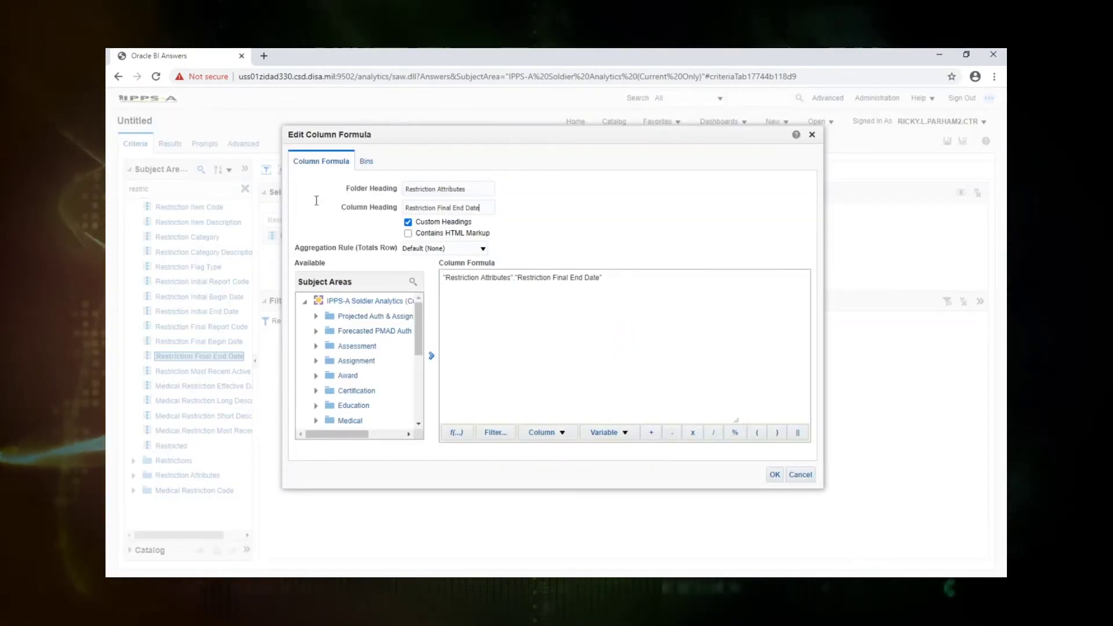
{"action": "type", "text": "Avg"}
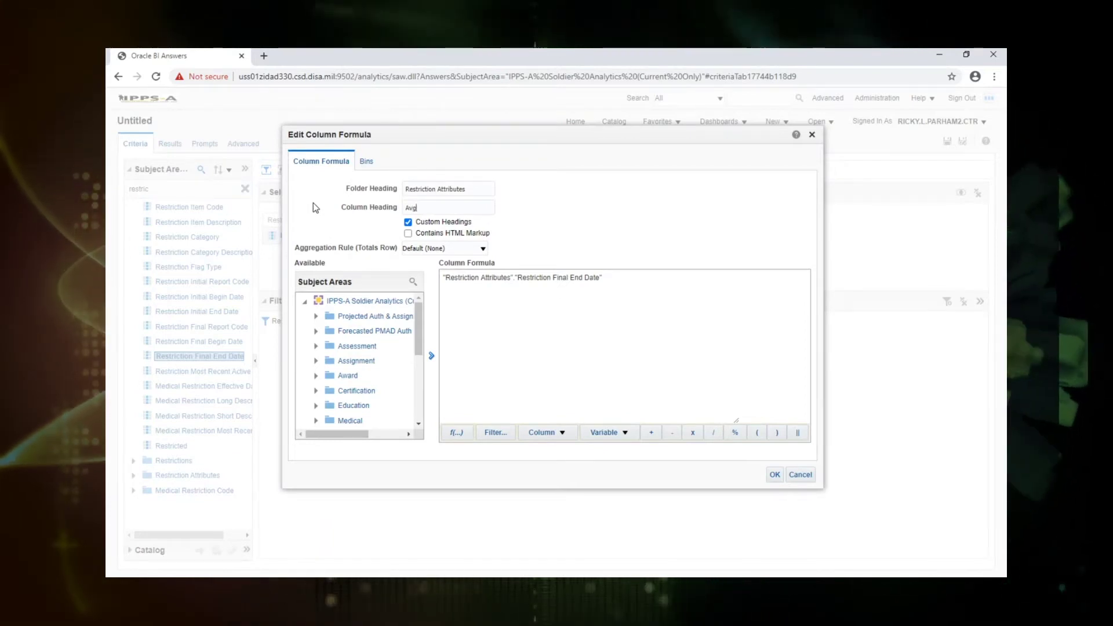
{"action": "type", "text": " Duration"}
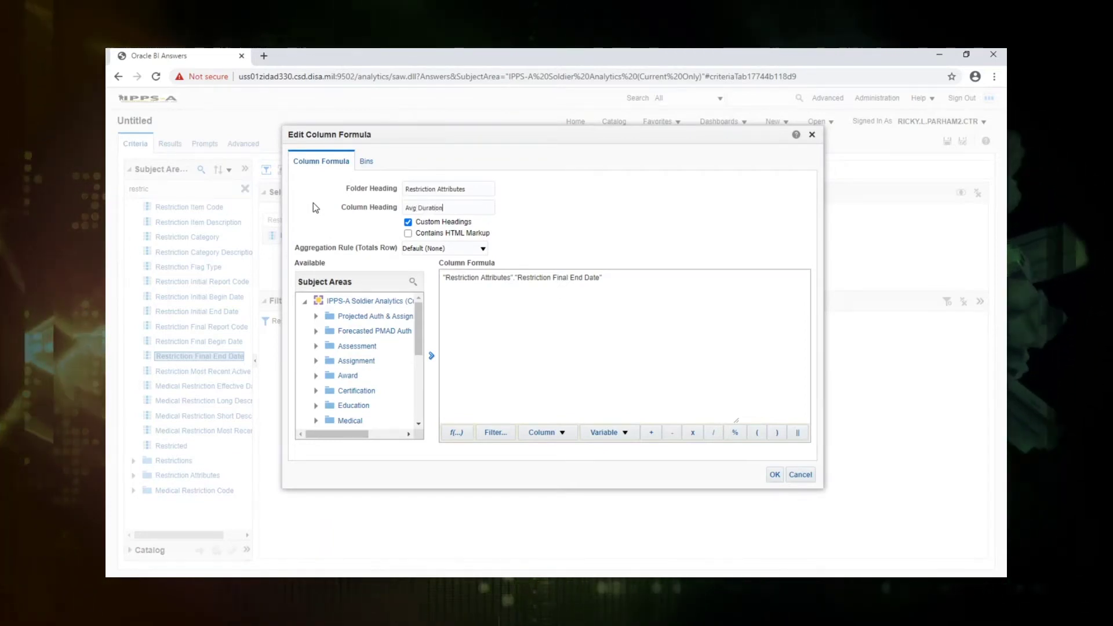
{"action": "type", "text": " (days)"}
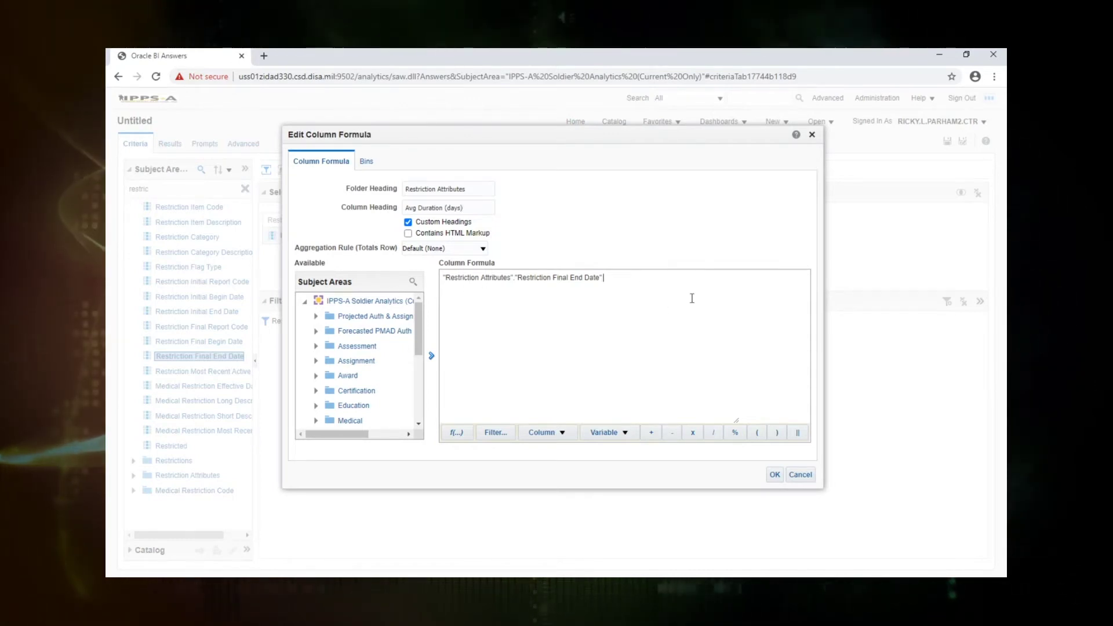
Step: Set the Avg Duration (days) column's formula to AVG ("Restriction Attributes"."Restriction Final End Date" - "Restriction Attributes"."Restriction Initial Begin Date")
{"action": "left_click", "coordinate": [412, 282]}
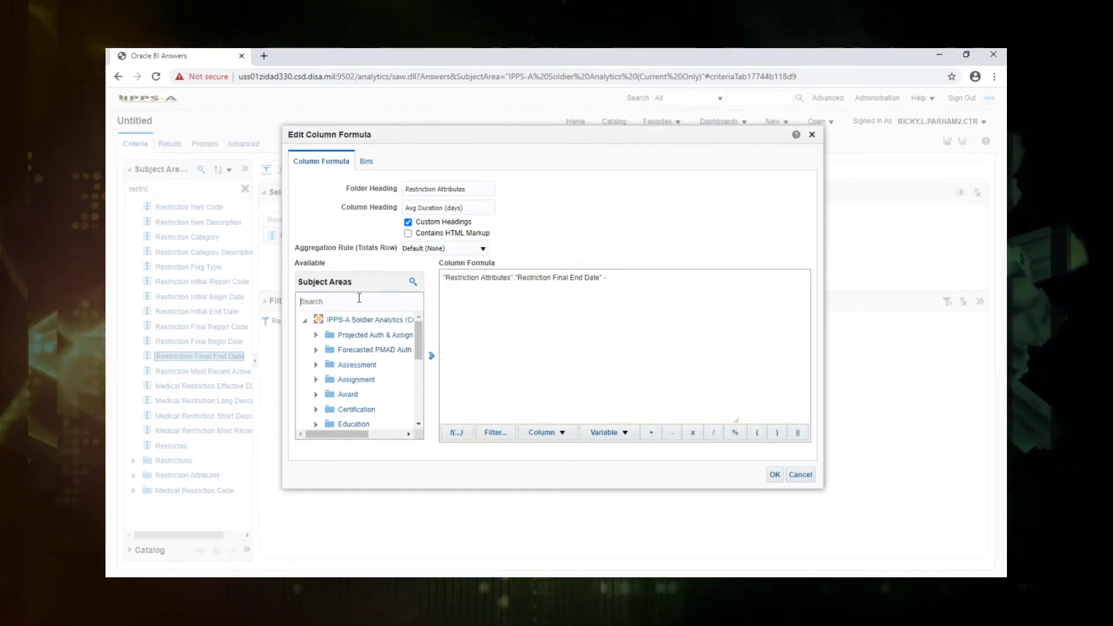
{"action": "type", "text": "restrict"}
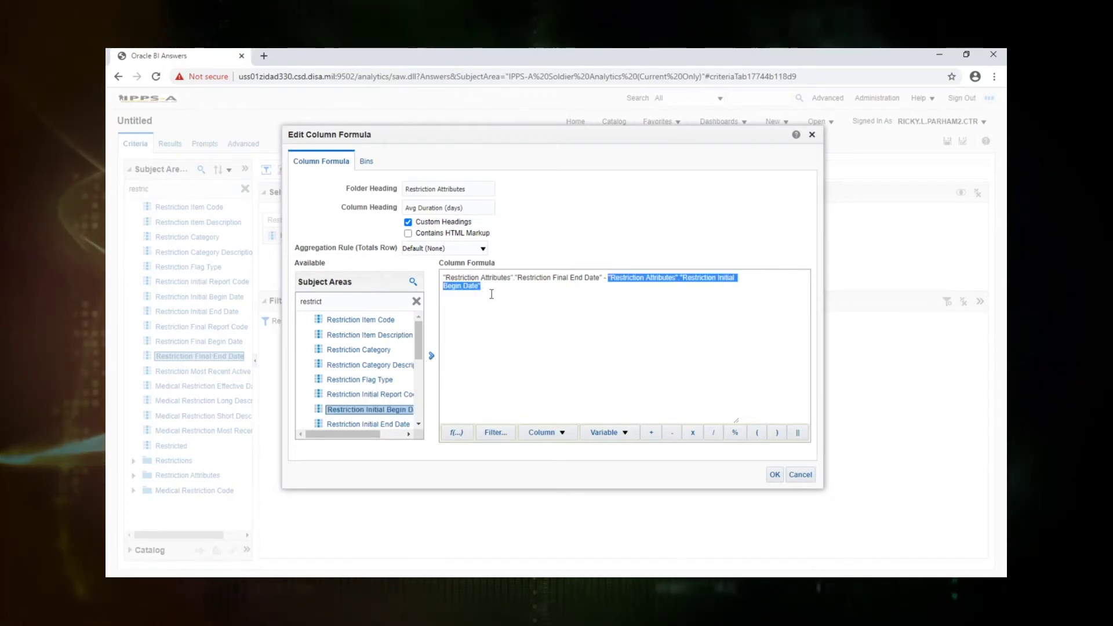
{"action": "left_click", "coordinate": [679, 290]}
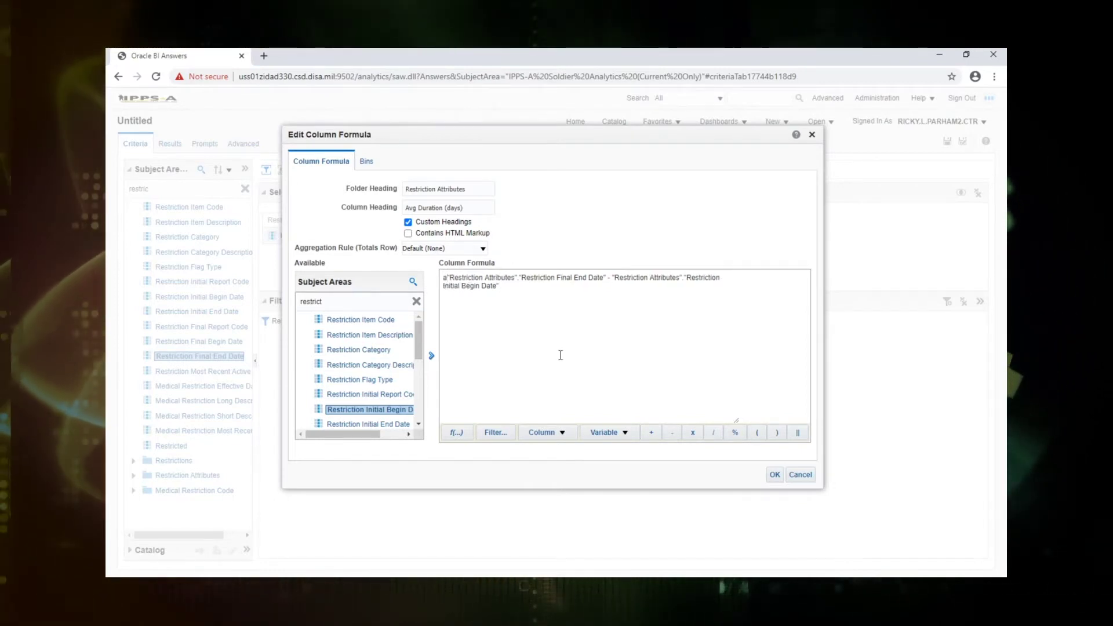
{"action": "type", "text": "VG ("}
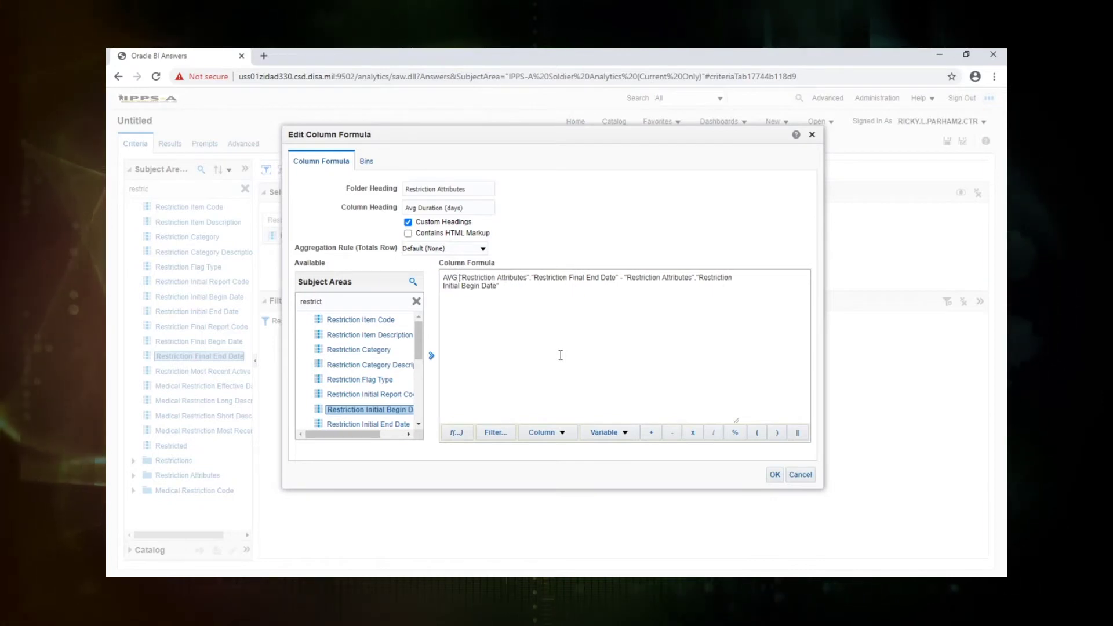
{"action": "type", "text": ")"}
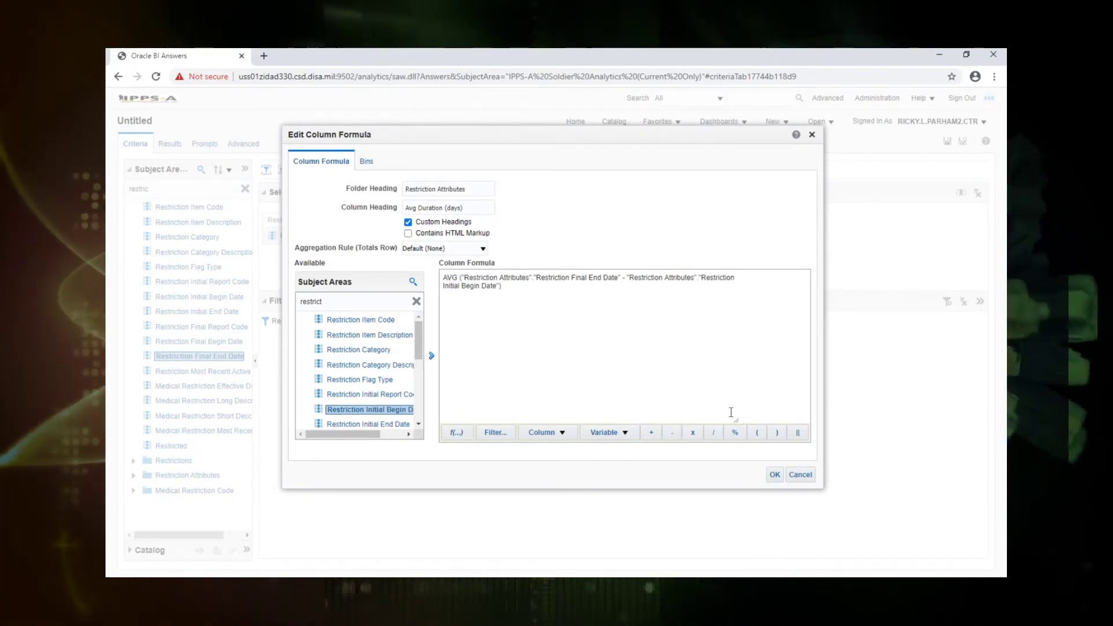
{"action": "left_click", "coordinate": [775, 473]}
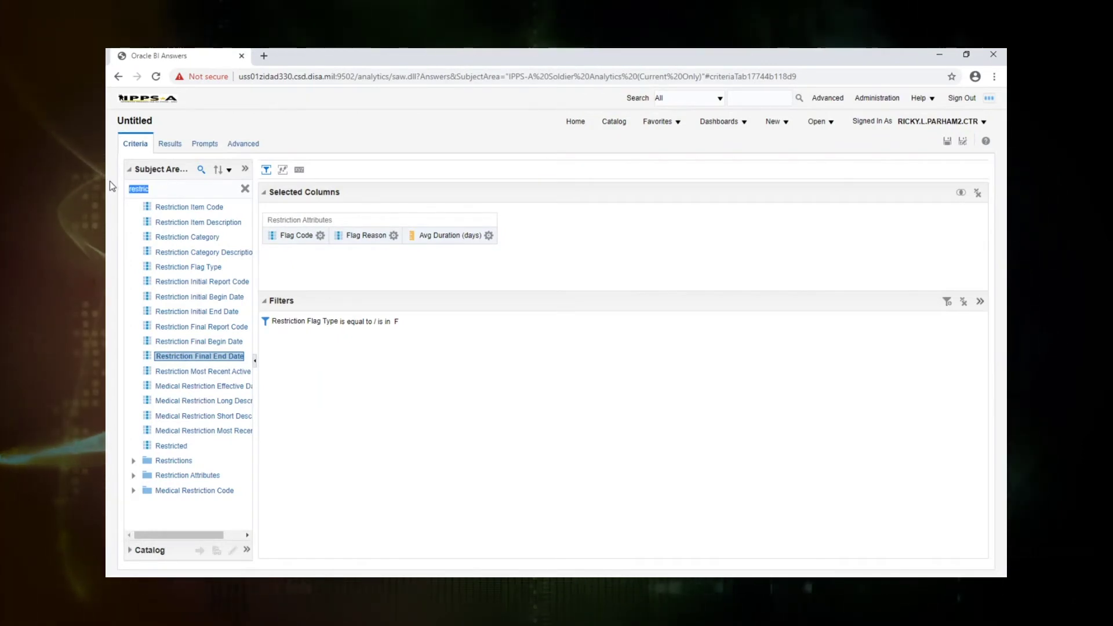
Step: Search the subject area for "COMPONENT" and add the Military Service Component Code Description column to the criteria
{"action": "type", "text": "coMPONENT"}
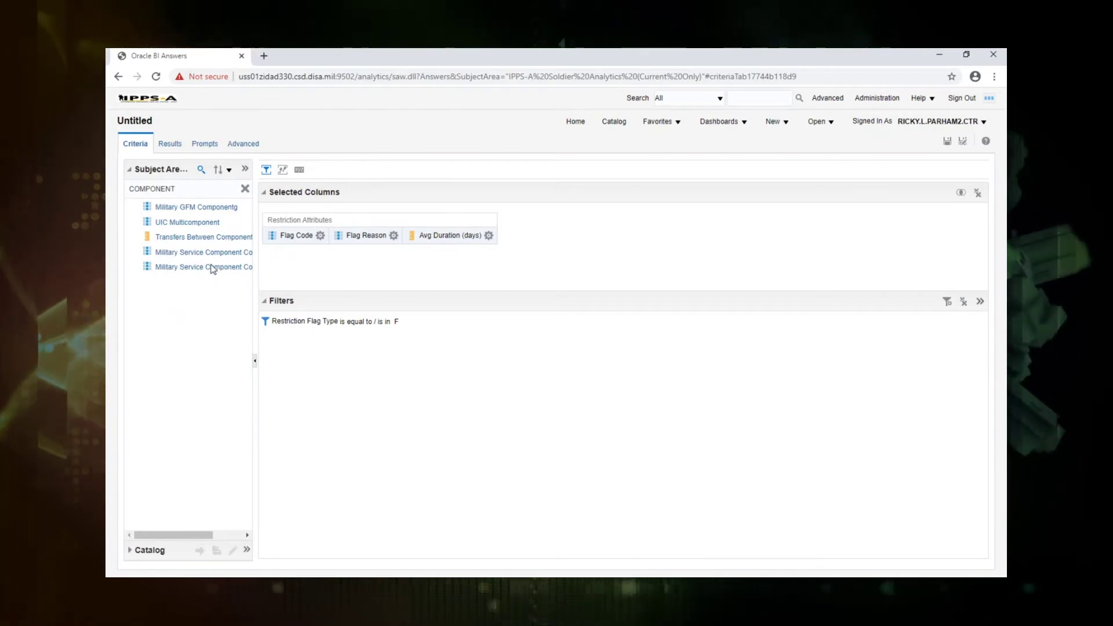
{"action": "left_click_drag", "start_coordinate": [257, 283], "coordinate": [296, 283]}
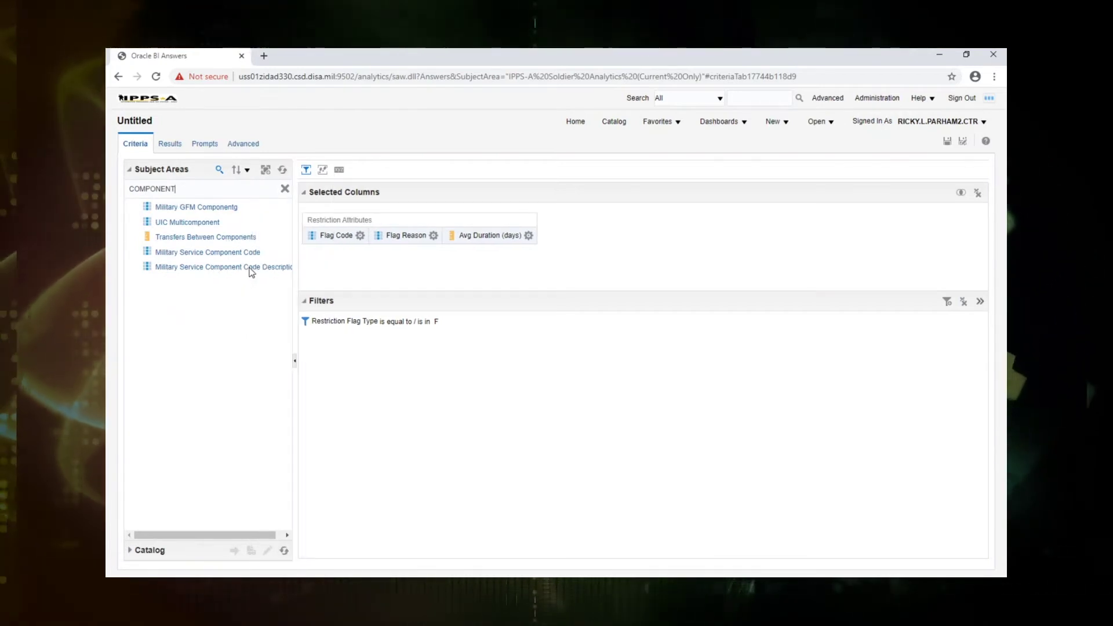
{"action": "double_click", "coordinate": [251, 267]}
Step: Filter Military Service Component Code Description to National Guard and delete that column from the selected columns
{"action": "left_click", "coordinate": [705, 235]}
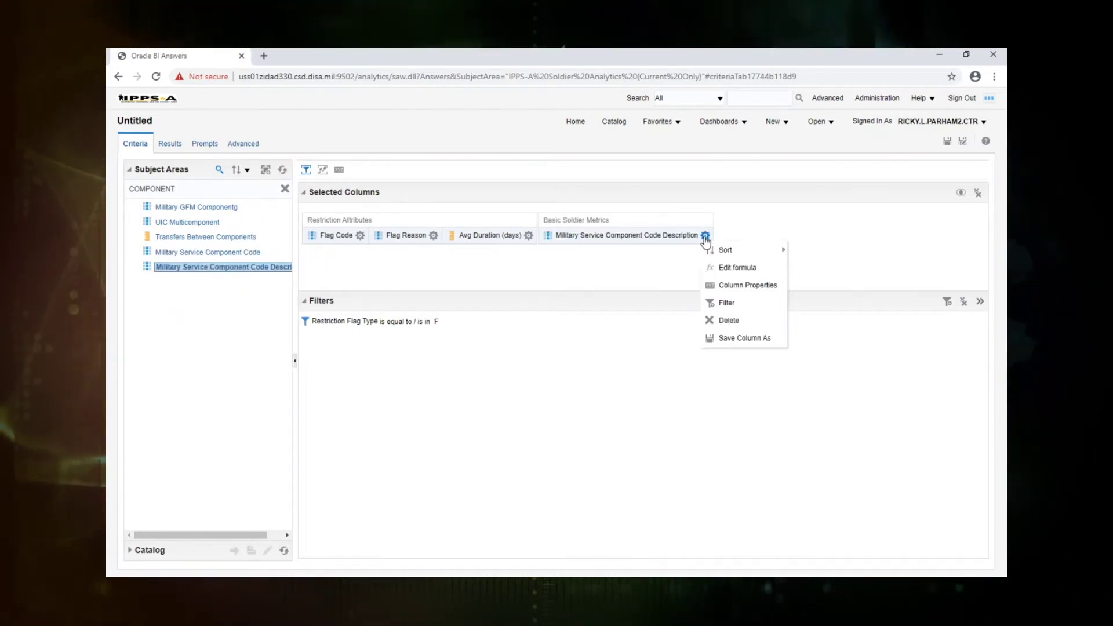
{"action": "left_click", "coordinate": [740, 306]}
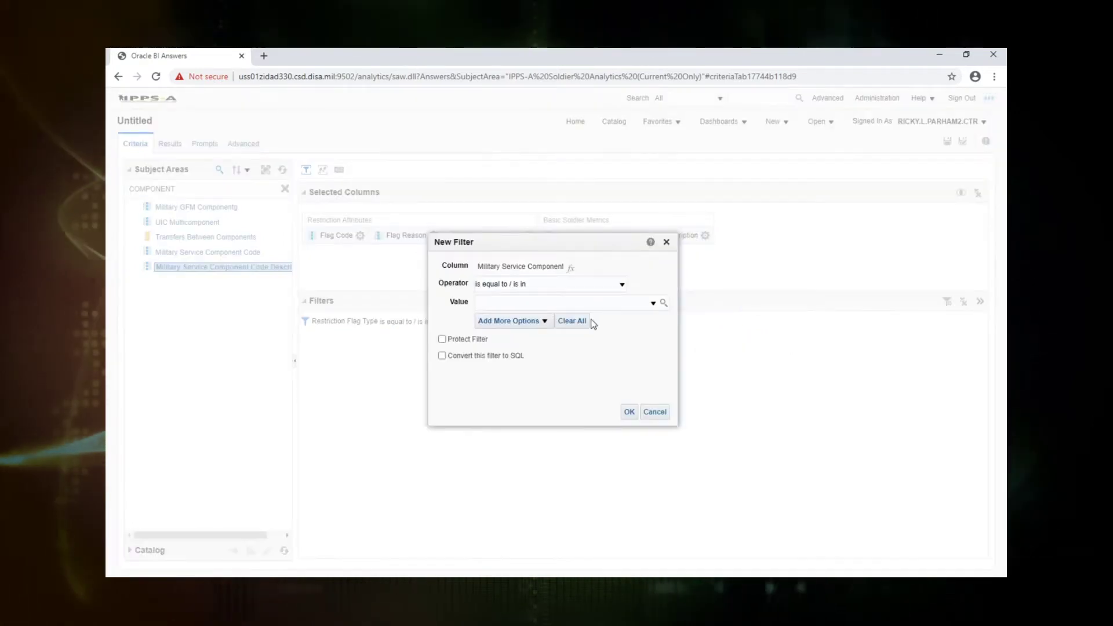
{"action": "left_click", "coordinate": [654, 302]}
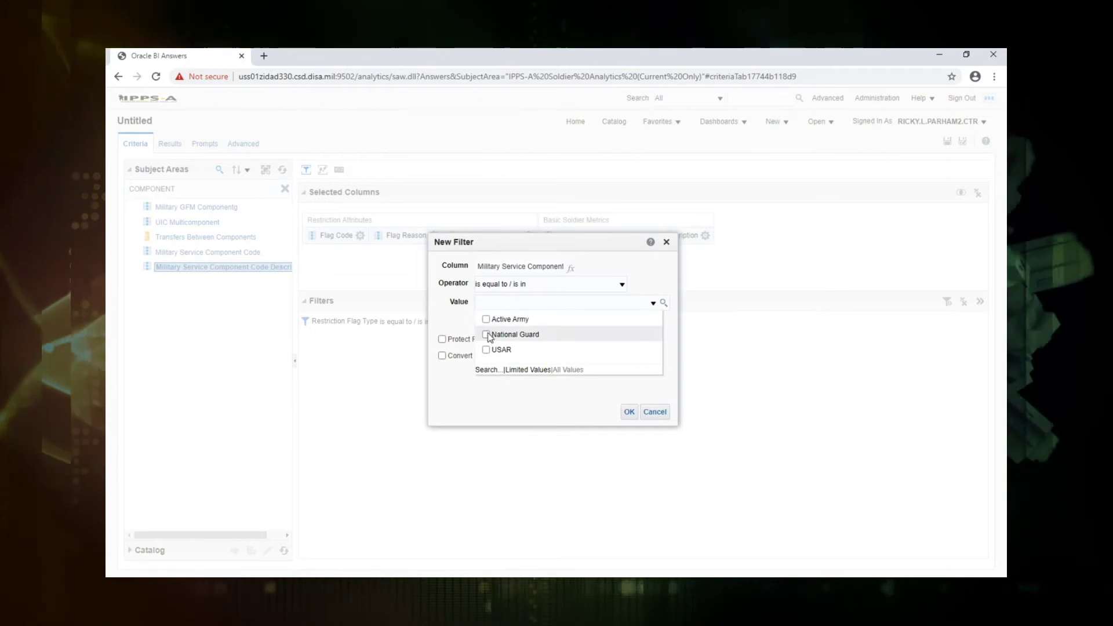
{"action": "left_click", "coordinate": [487, 334]}
{"action": "left_click", "coordinate": [629, 411]}
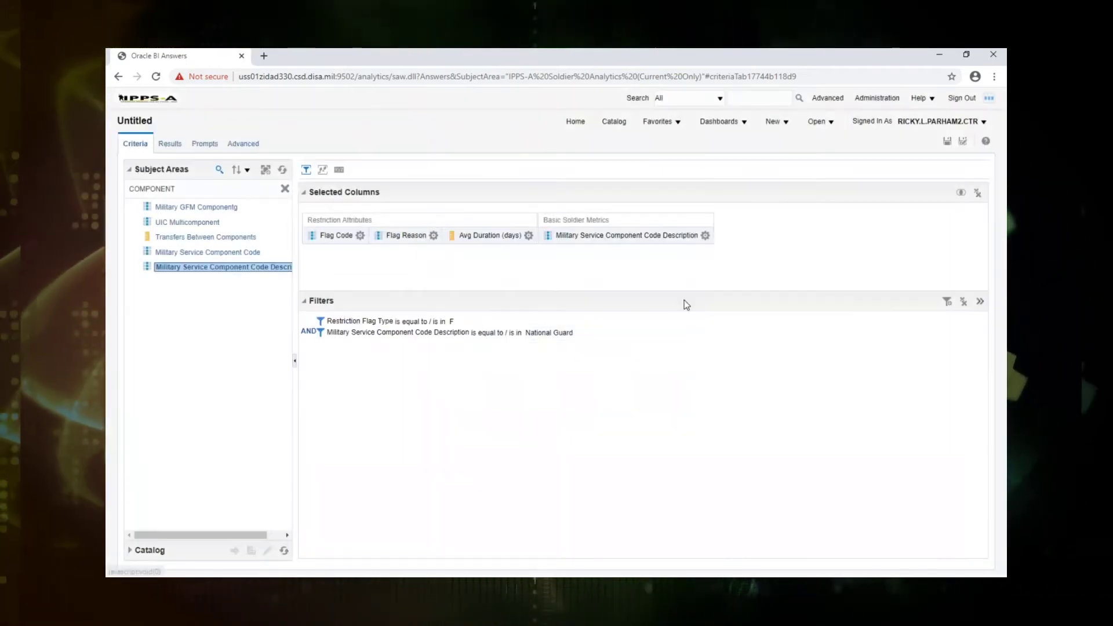
{"action": "left_click", "coordinate": [706, 236]}
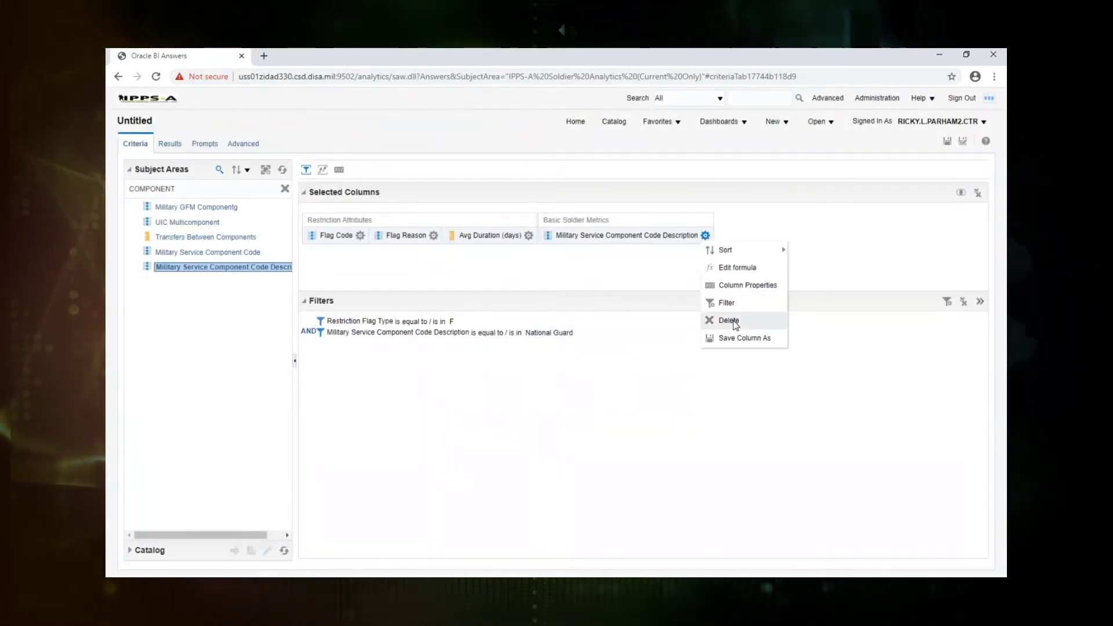
{"action": "left_click", "coordinate": [721, 318]}
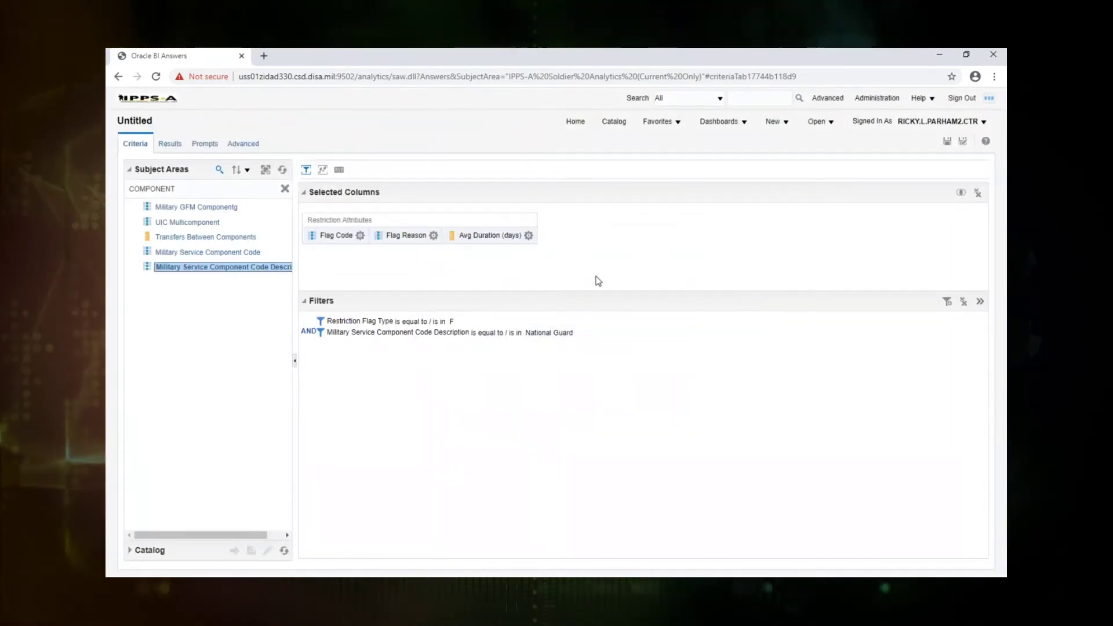
Step: Display the results and set the table's data viewing to Content paging
{"action": "left_click", "coordinate": [163, 144]}
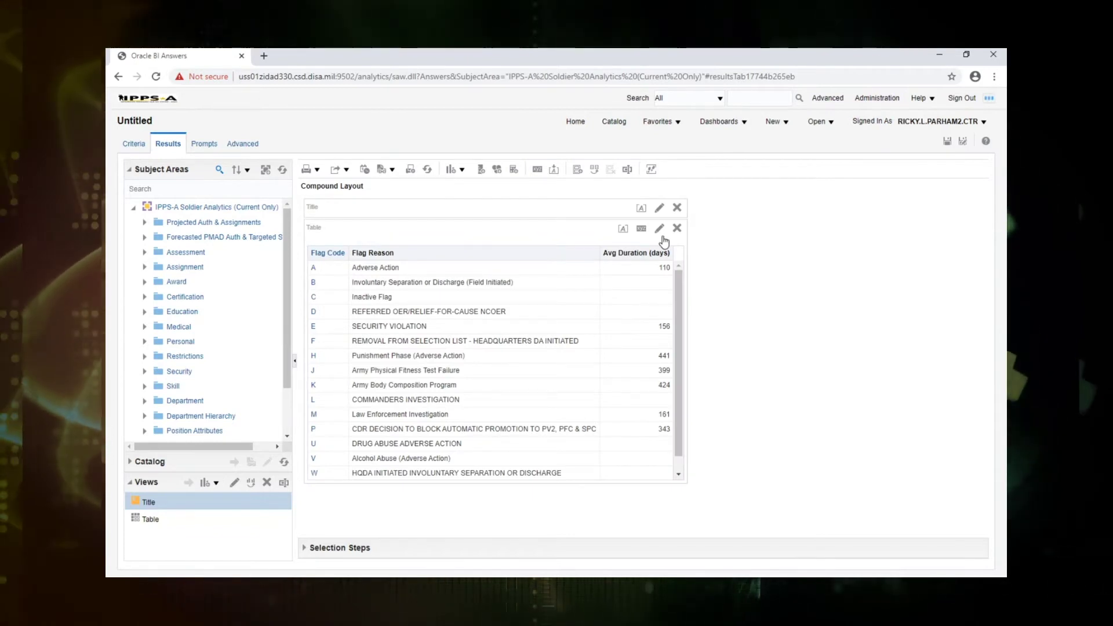
{"action": "left_click", "coordinate": [642, 230]}
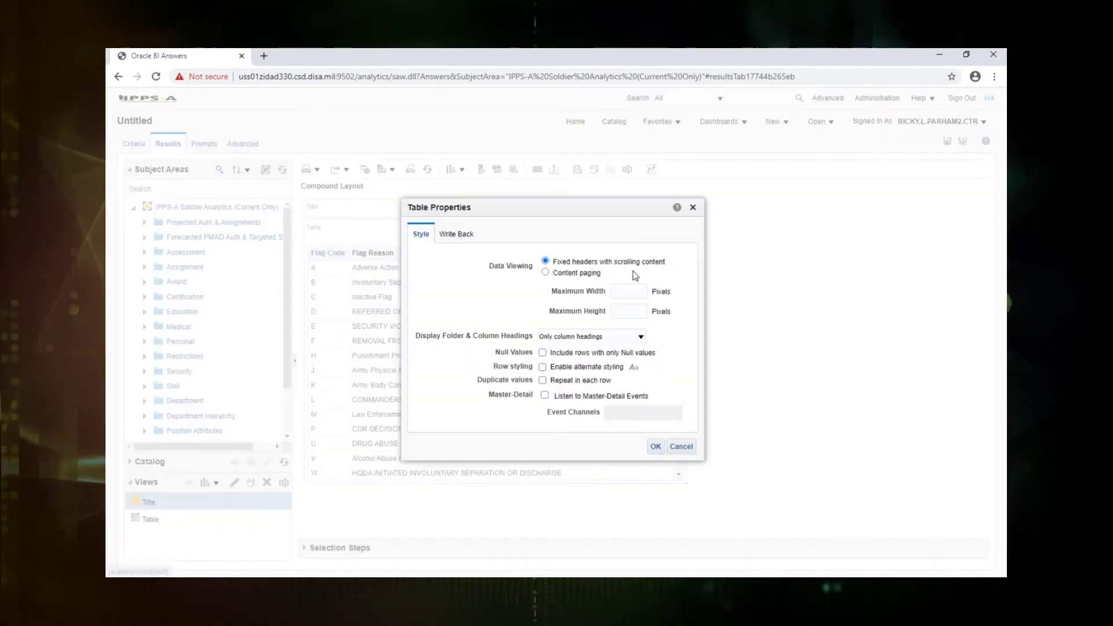
{"action": "left_click", "coordinate": [546, 273]}
{"action": "left_click", "coordinate": [652, 449]}
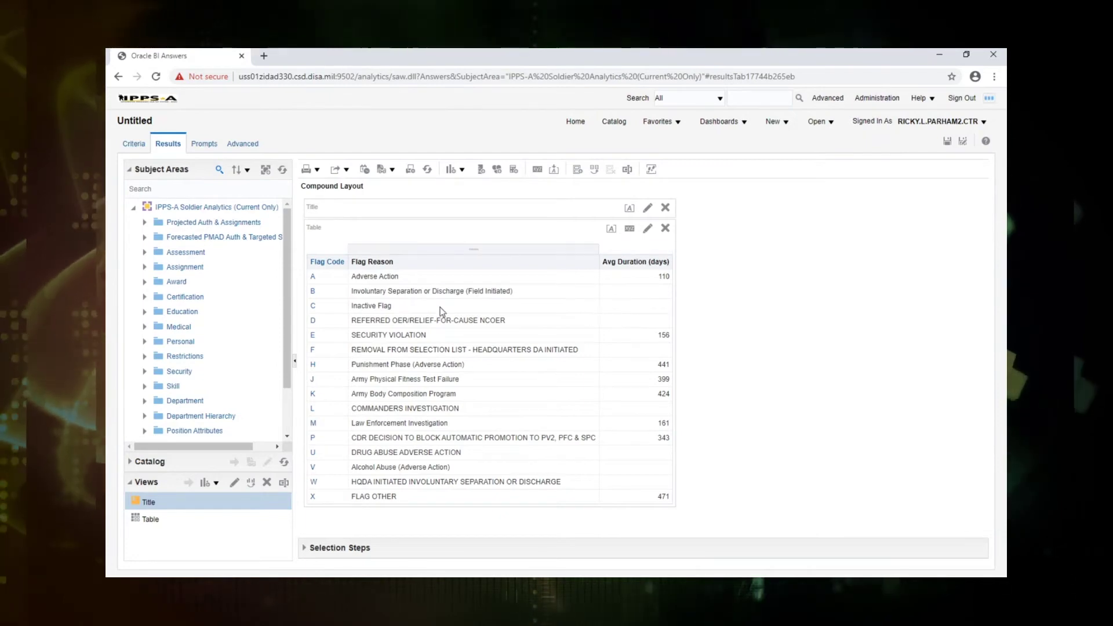
Step: Add a filter to the criteria requiring Avg Duration (days) to be greater than 0 and display the results
{"action": "left_click", "coordinate": [134, 145]}
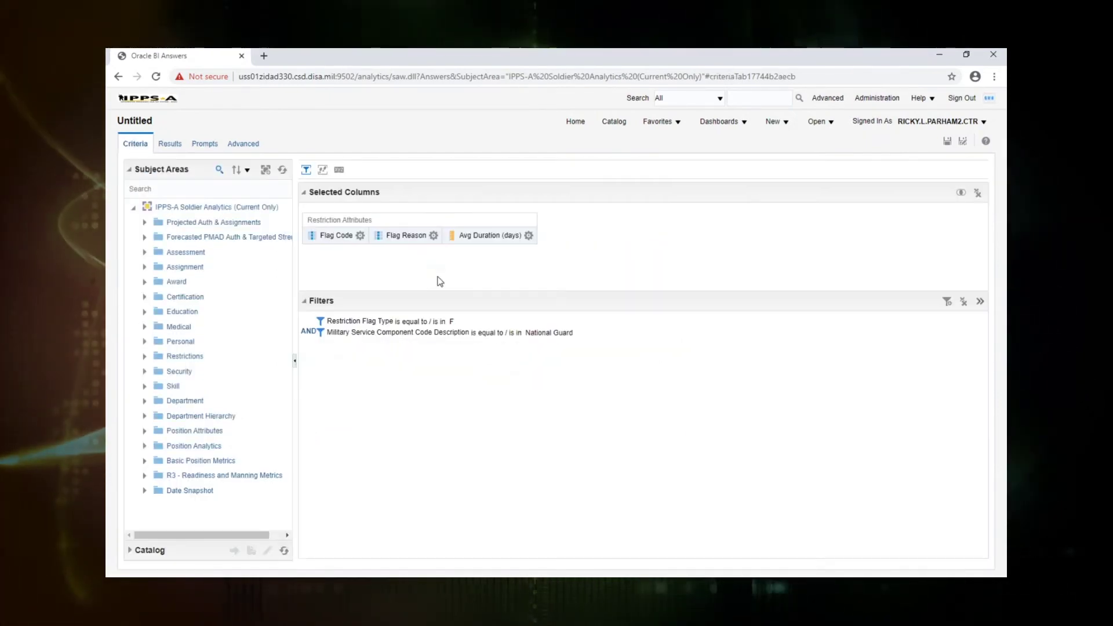
{"action": "left_click", "coordinate": [528, 235]}
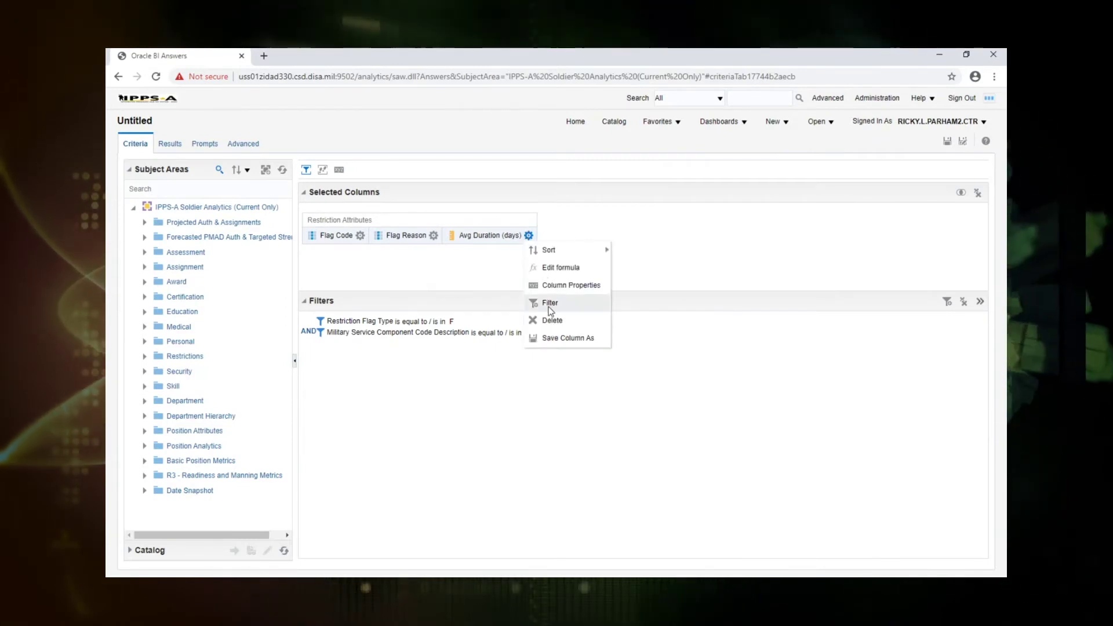
{"action": "left_click", "coordinate": [556, 303]}
{"action": "left_click", "coordinate": [552, 284]}
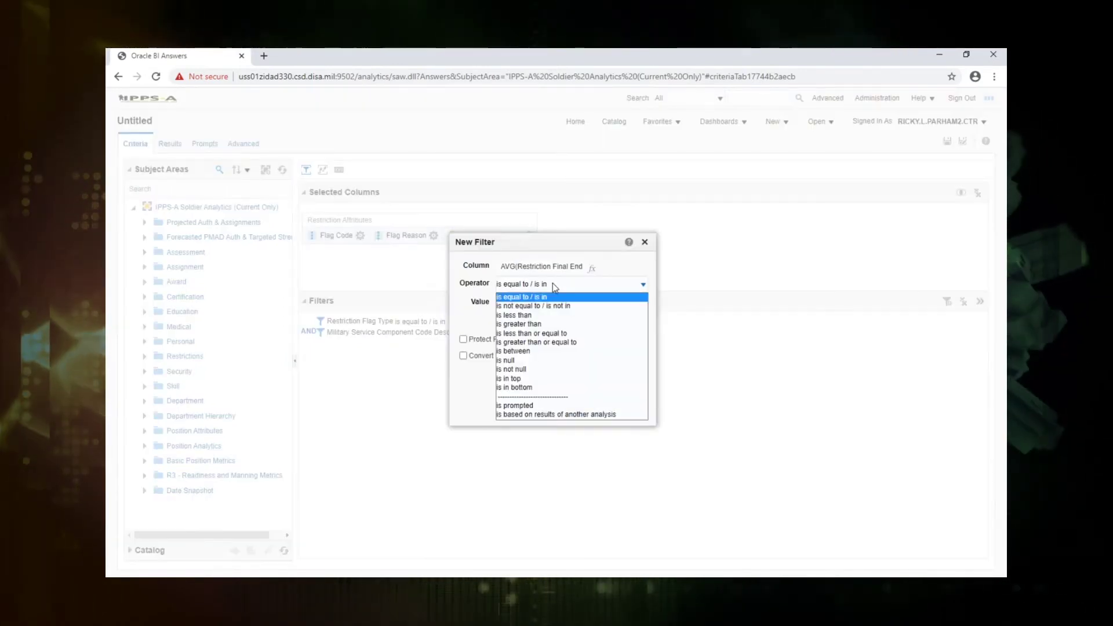
{"action": "left_click", "coordinate": [540, 325]}
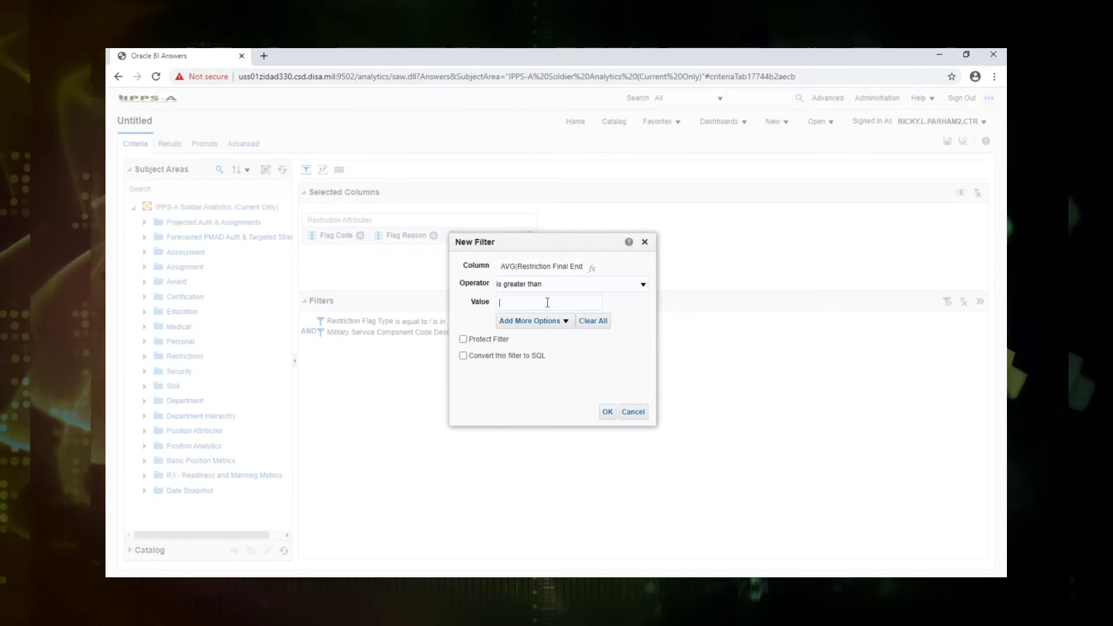
{"action": "type", "text": "0"}
{"action": "left_click", "coordinate": [607, 412]}
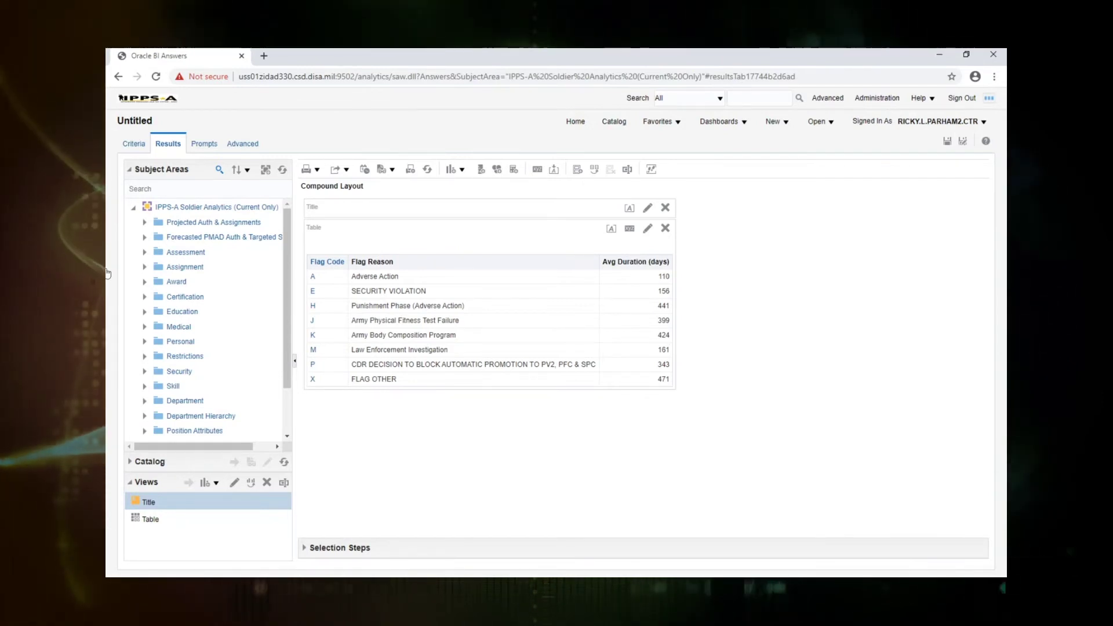
Step: Return to the criteria, search the subject area for "HIER" and add the Hierarchy Name column
{"action": "left_click", "coordinate": [123, 145]}
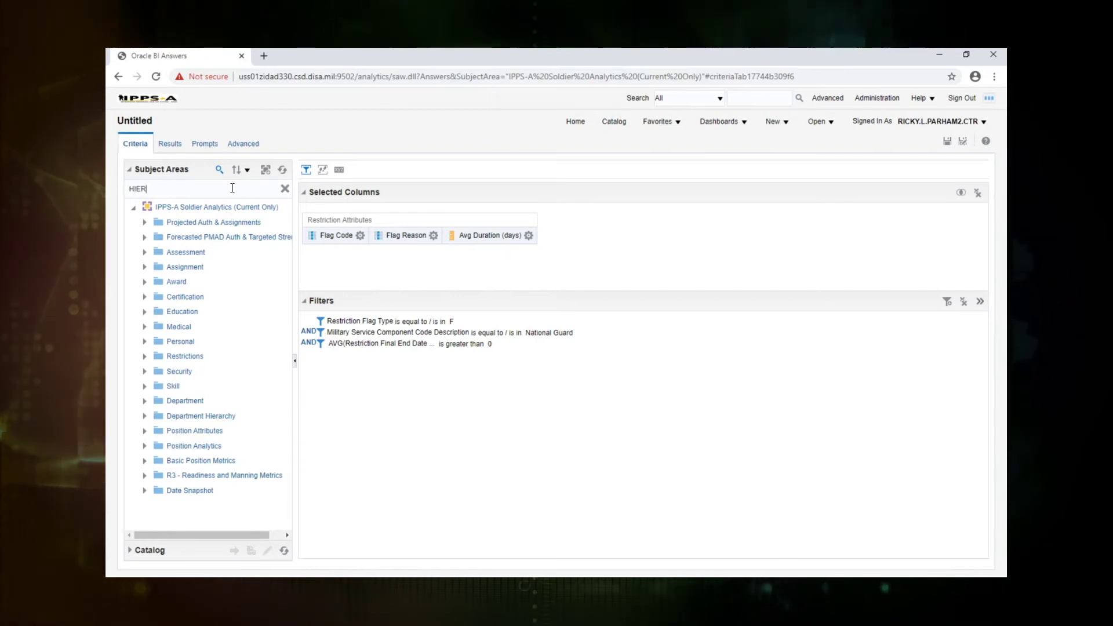
{"action": "key", "text": "Return"}
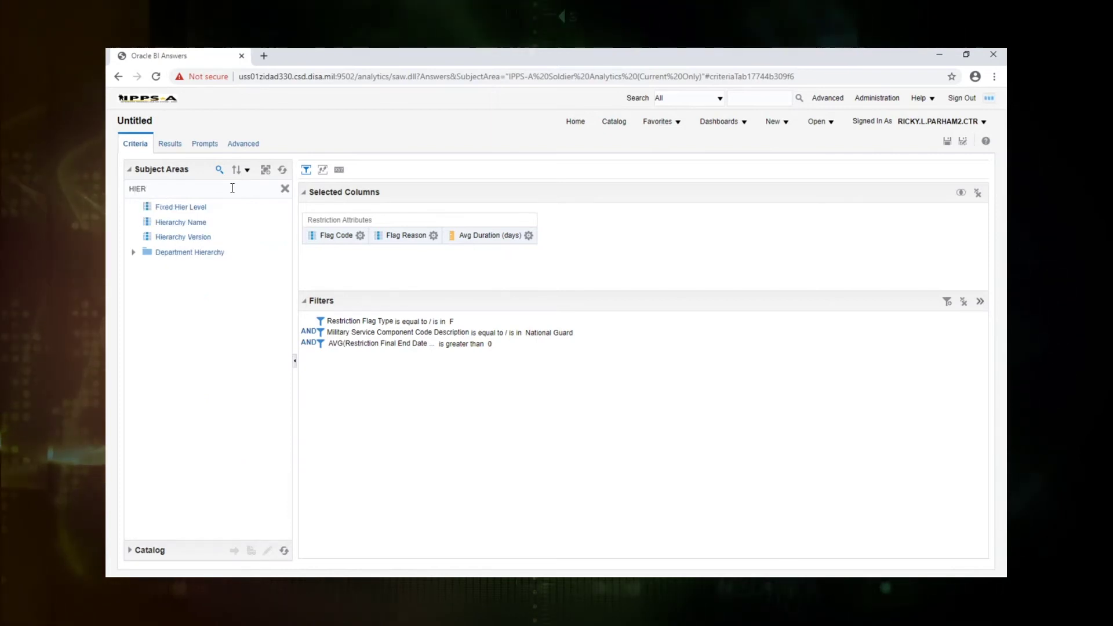
{"action": "double_click", "coordinate": [193, 222]}
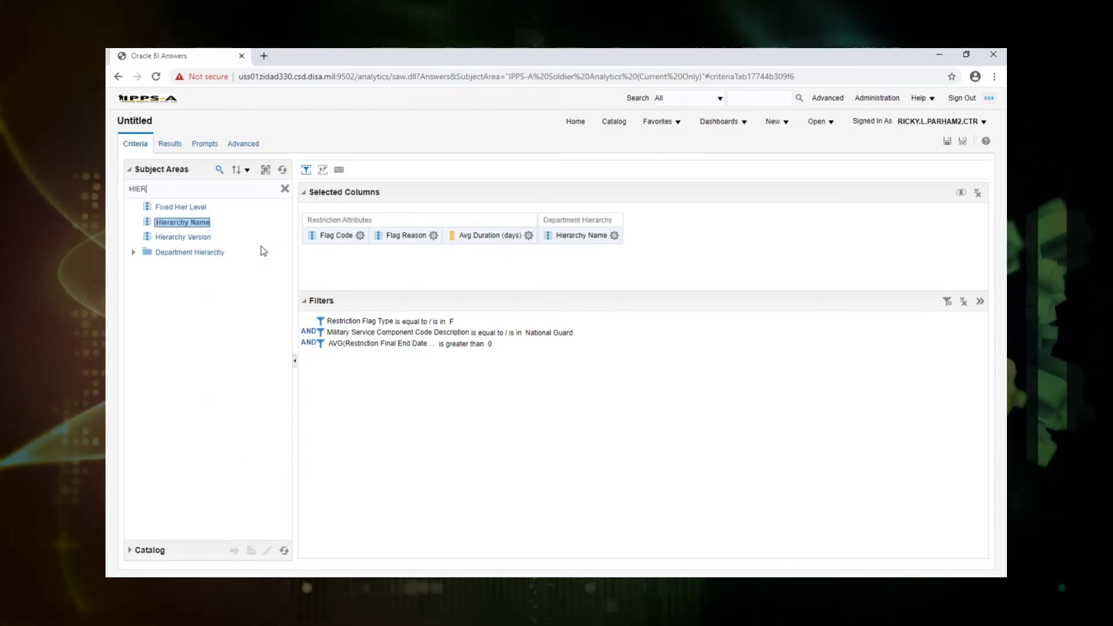
Step: Filter Hierarchy Name to DIRCON and delete that column from the selected columns
{"action": "left_click", "coordinate": [614, 235]}
{"action": "left_click", "coordinate": [648, 302]}
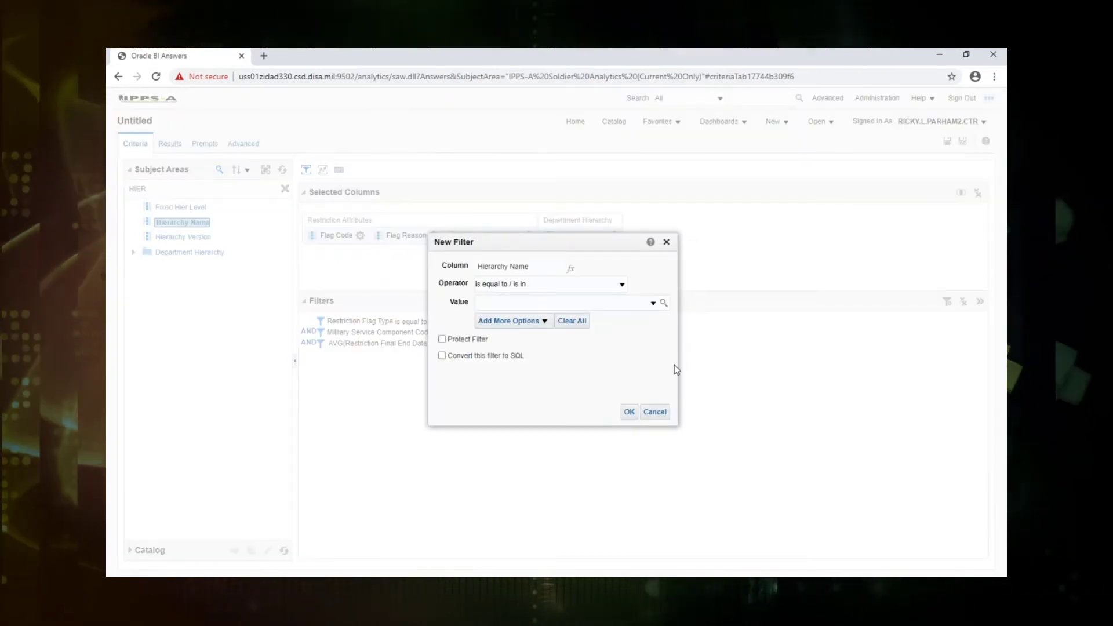
{"action": "type", "text": "DIRCON"}
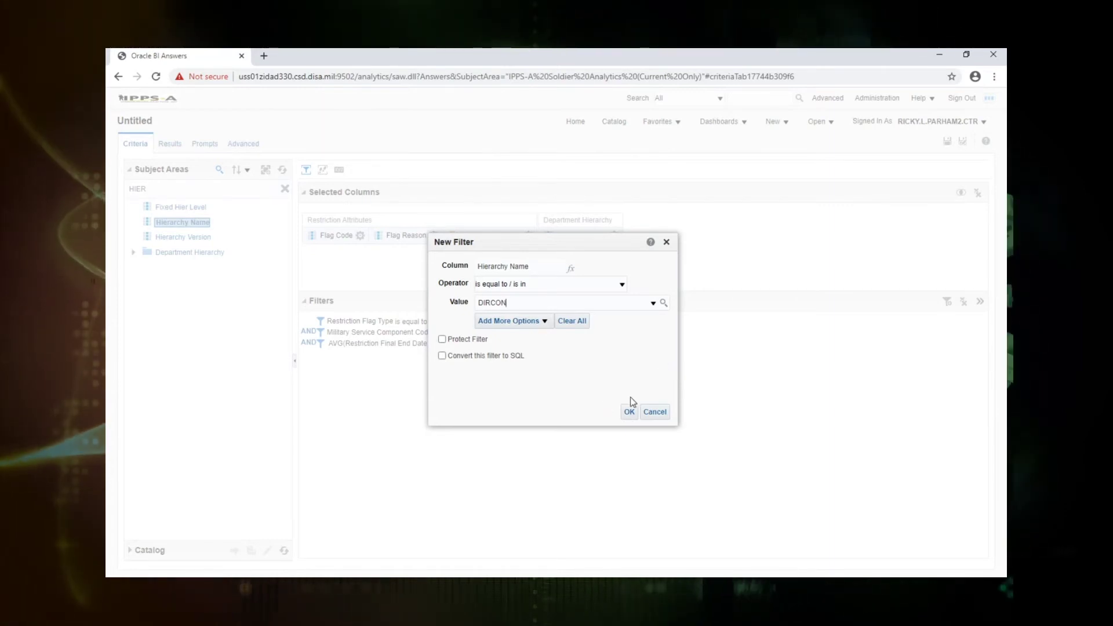
{"action": "left_click", "coordinate": [629, 411]}
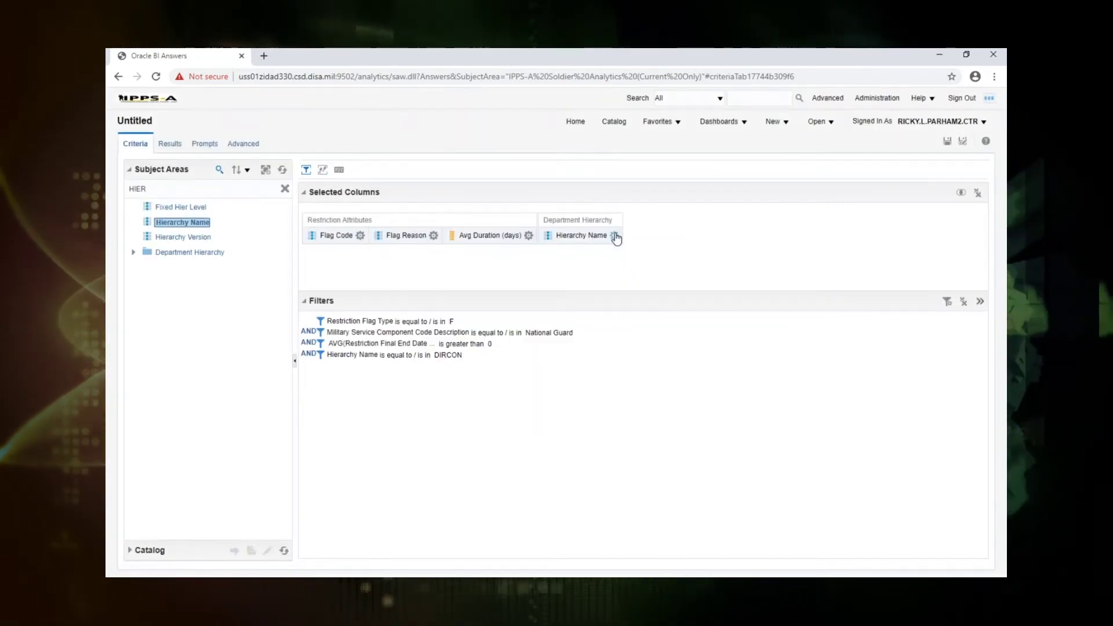
{"action": "left_click", "coordinate": [614, 235]}
{"action": "left_click", "coordinate": [661, 320]}
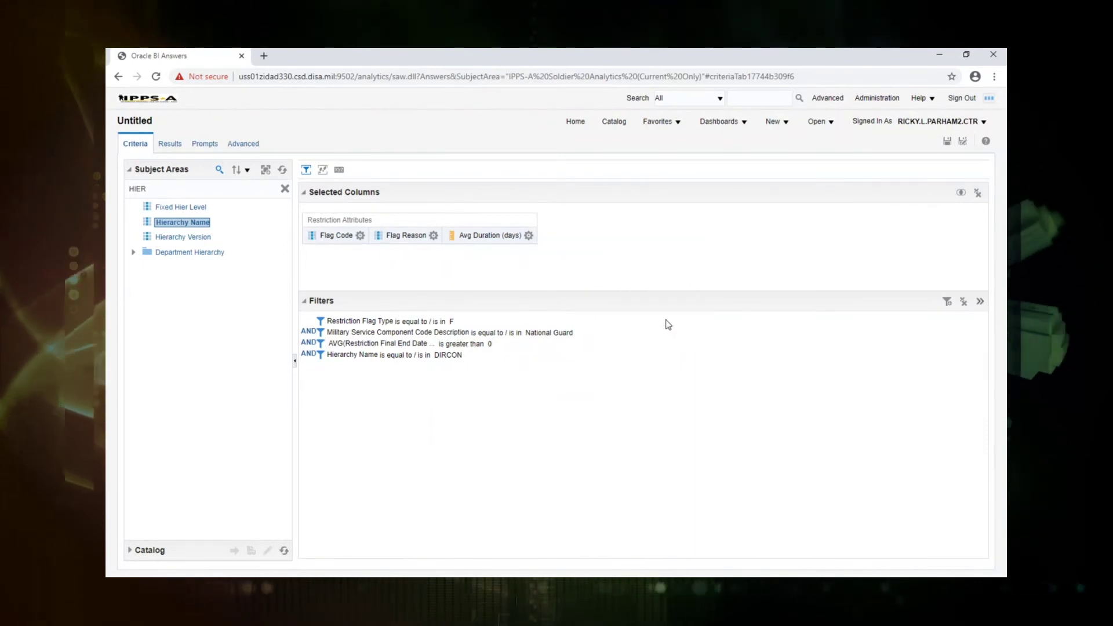
Step: Search the subject area for "DIVISION" and add the Division Description column before Flag Code
{"action": "double_click", "coordinate": [192, 188]}
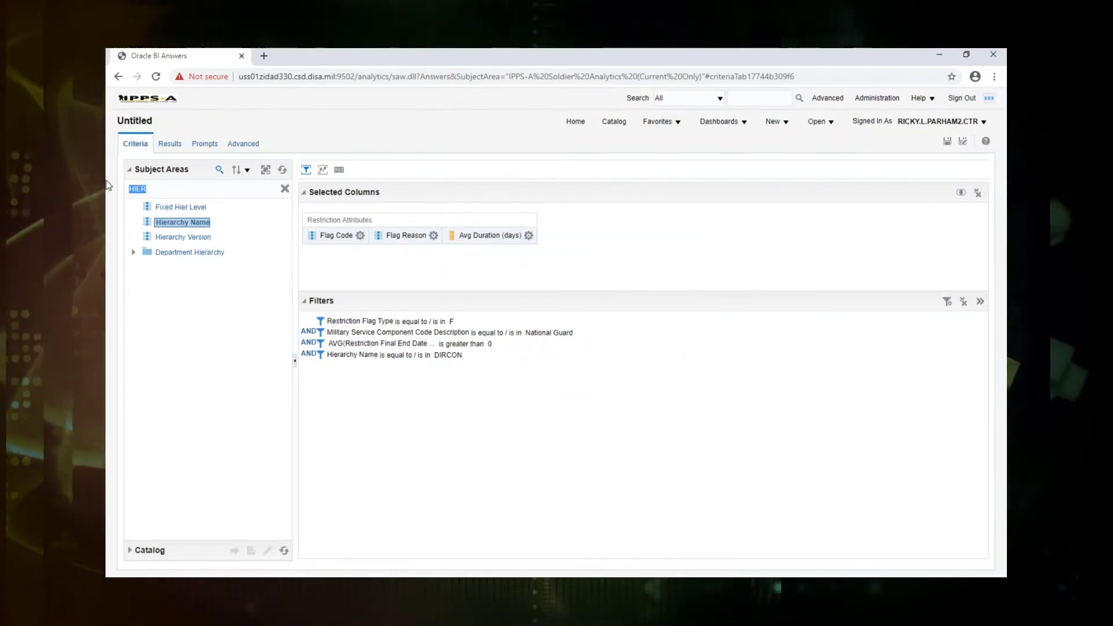
{"action": "type", "text": "DIVISION"}
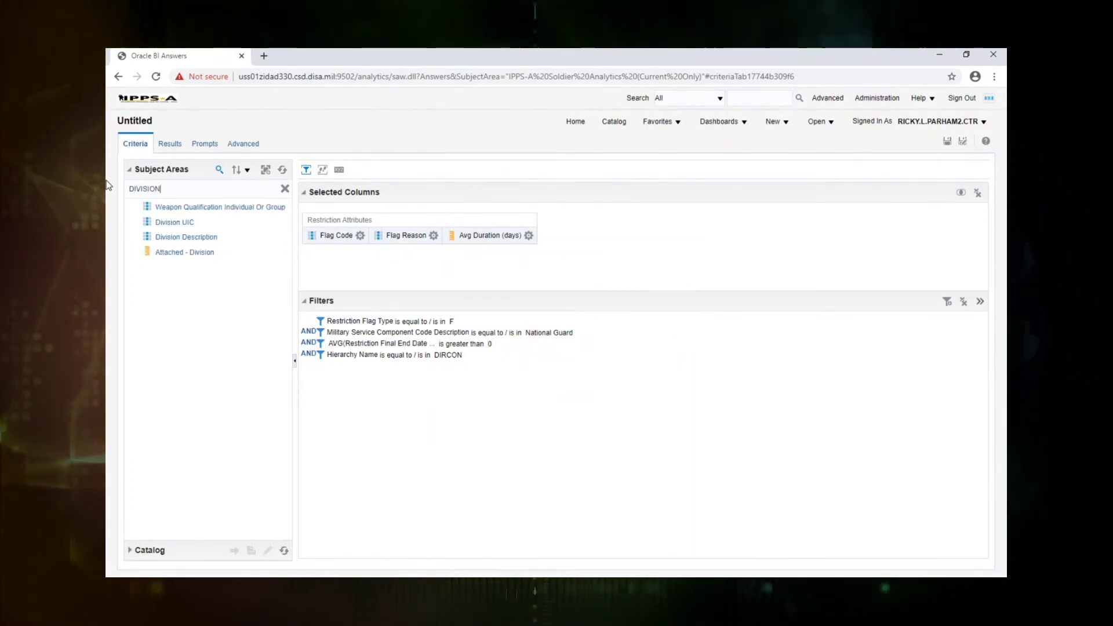
{"action": "left_click_drag", "start_coordinate": [193, 227], "coordinate": [304, 235]}
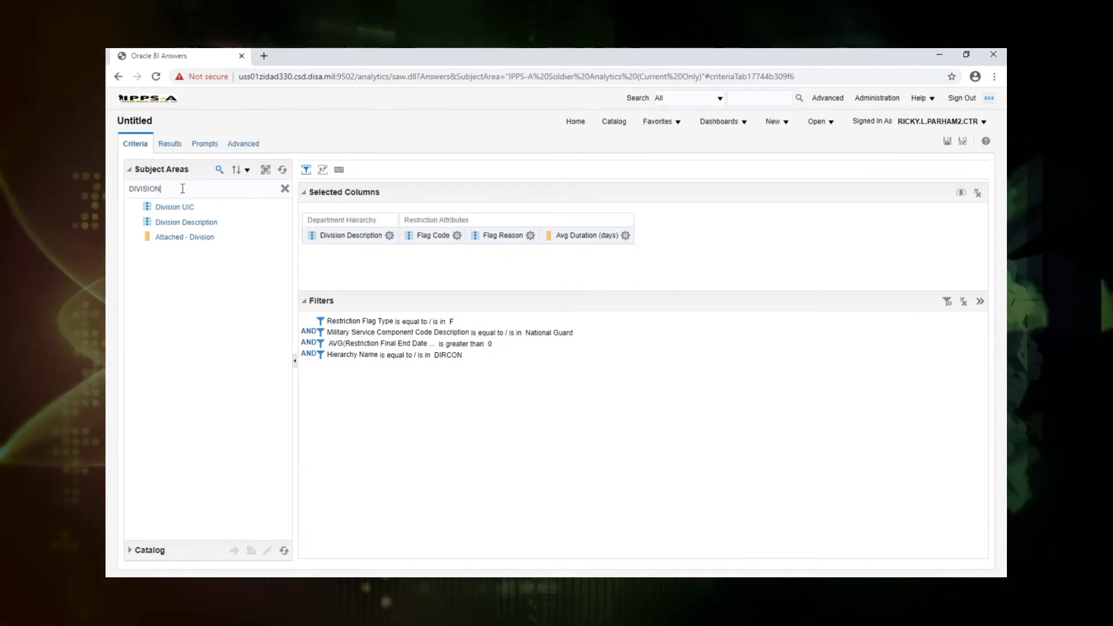
Step: Search the subject area for "BRIG" and add the Brigade Description column between Division Description and Flag Code
{"action": "left_click_drag", "start_coordinate": [181, 189], "coordinate": [108, 186]}
{"action": "type", "text": "BRIG"}
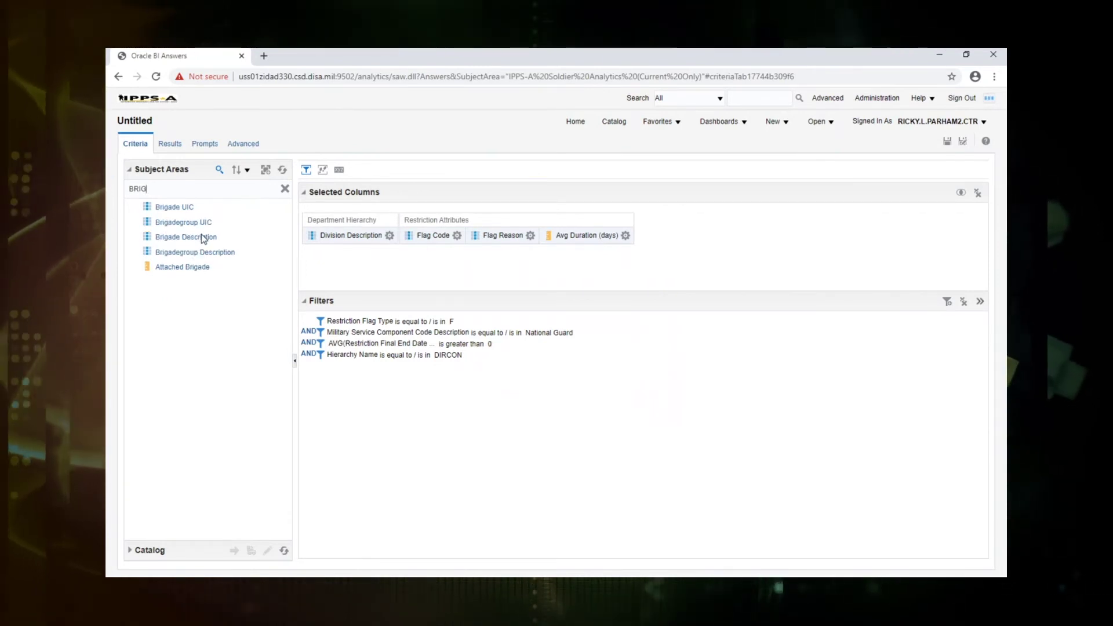
{"action": "left_click", "coordinate": [389, 235]}
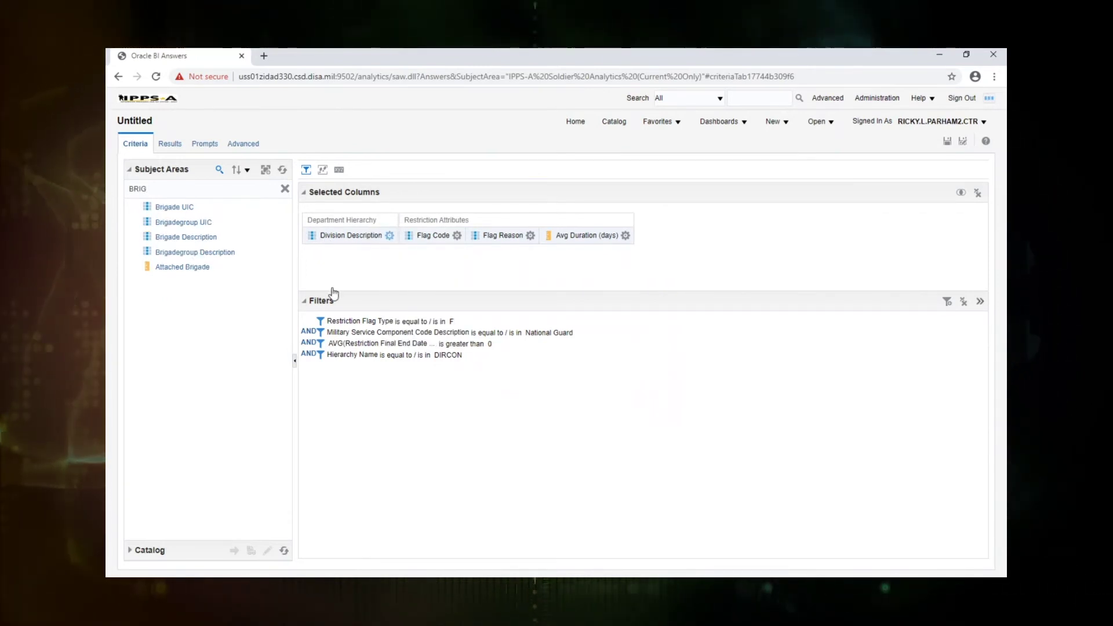
{"action": "left_click_drag", "start_coordinate": [217, 237], "coordinate": [400, 236]}
Step: Search the subject area for "BATT" and add the Battalion Description column between Brigade Description and Flag Code
{"action": "left_click_drag", "start_coordinate": [156, 189], "coordinate": [107, 184]}
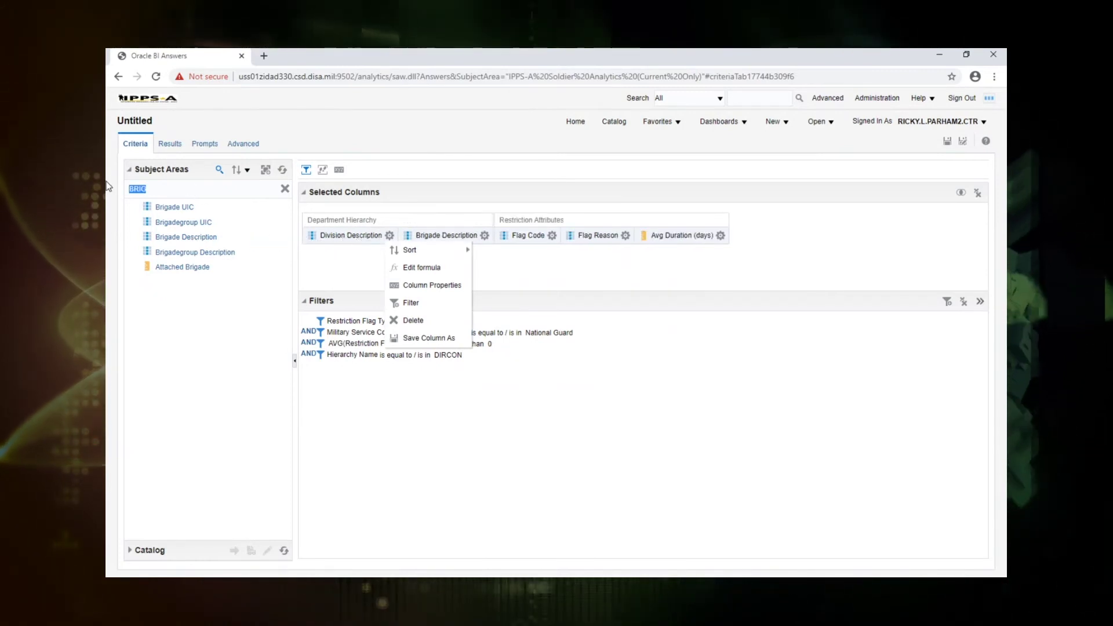
{"action": "type", "text": "BATT"}
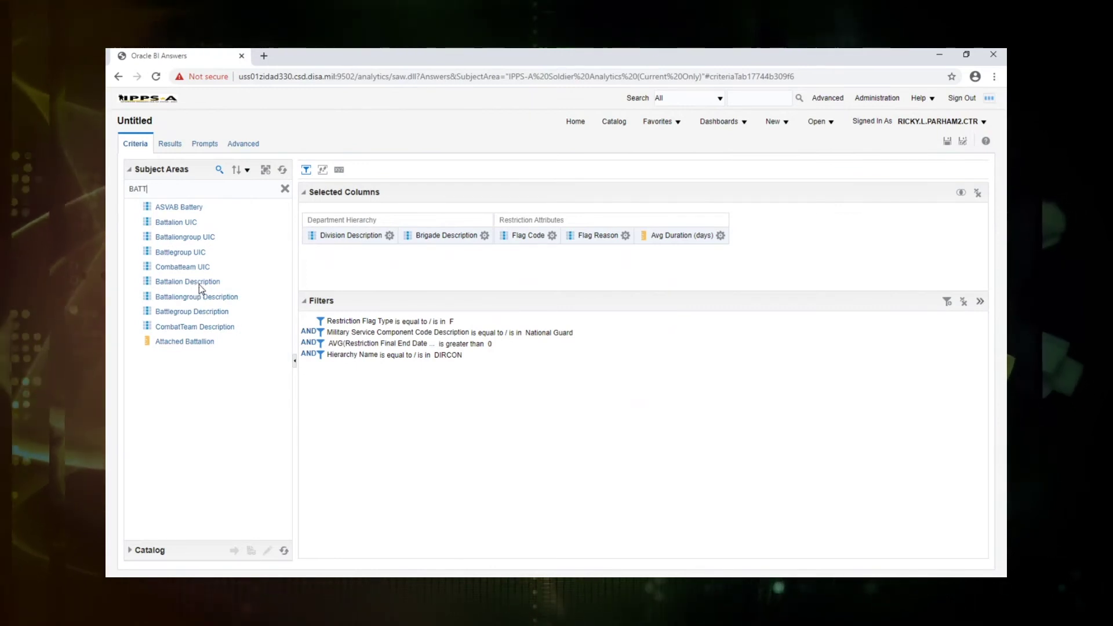
{"action": "left_click_drag", "start_coordinate": [199, 284], "coordinate": [496, 248]}
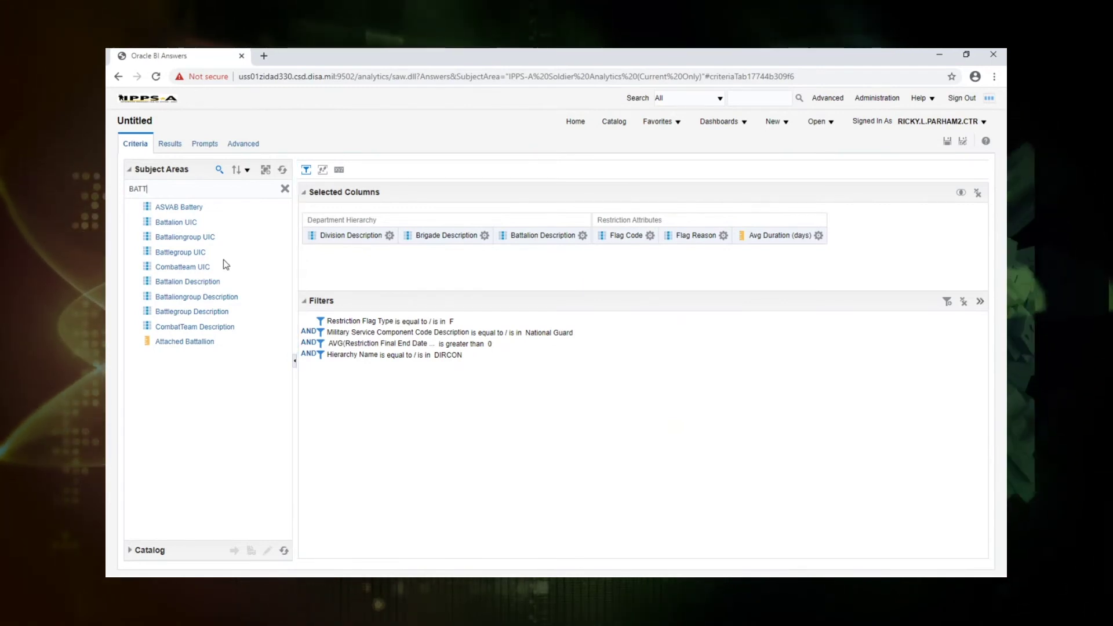
Step: Display the results and reorder the table so Division, Brigade and Battalion Description come before Flag Code
{"action": "left_click", "coordinate": [170, 146]}
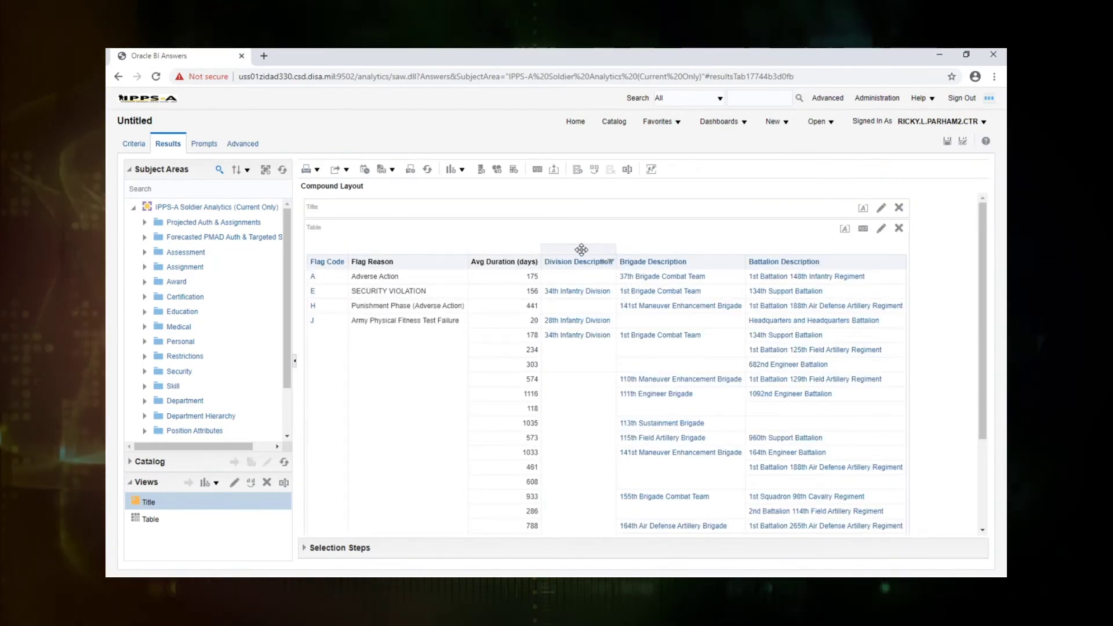
{"action": "left_click_drag", "start_coordinate": [577, 249], "coordinate": [319, 273]}
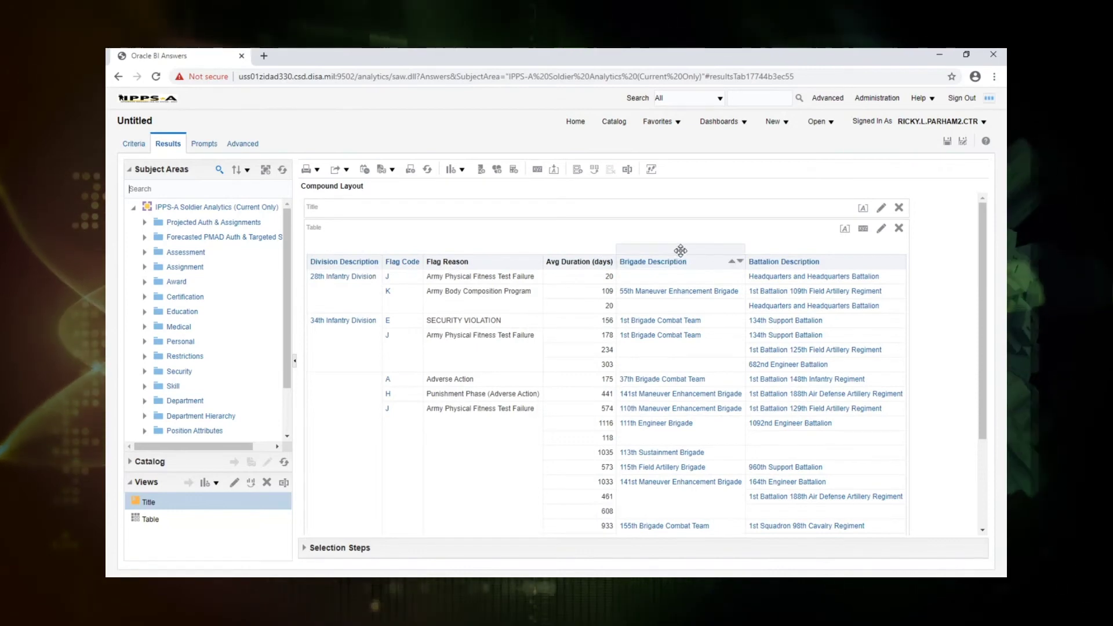
{"action": "left_click_drag", "start_coordinate": [660, 256], "coordinate": [384, 264]}
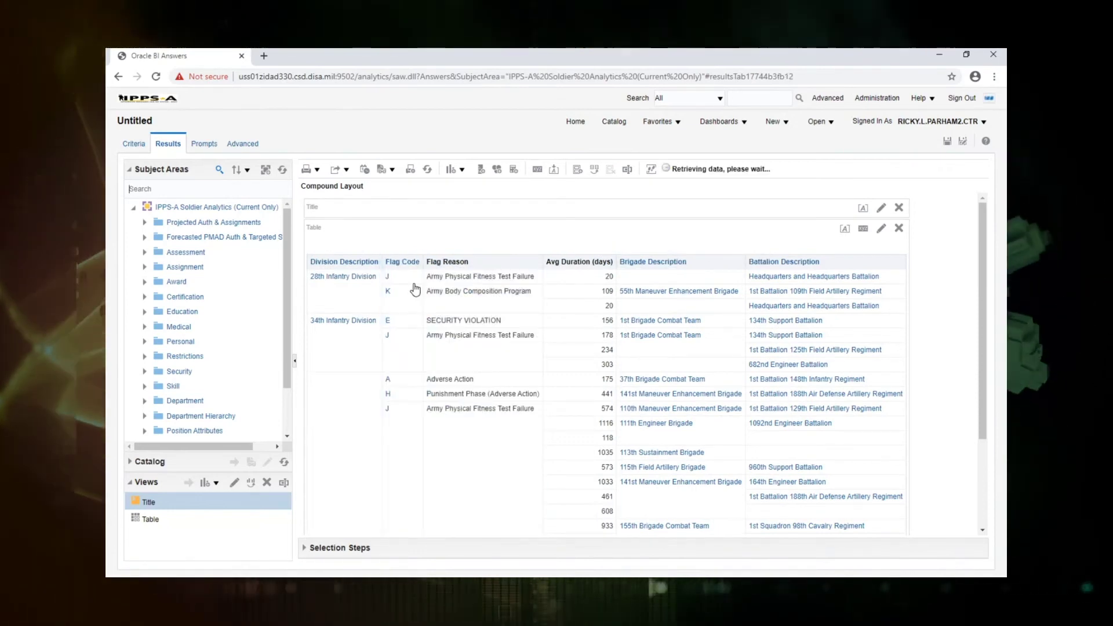
{"action": "left_click_drag", "start_coordinate": [780, 255], "coordinate": [513, 280]}
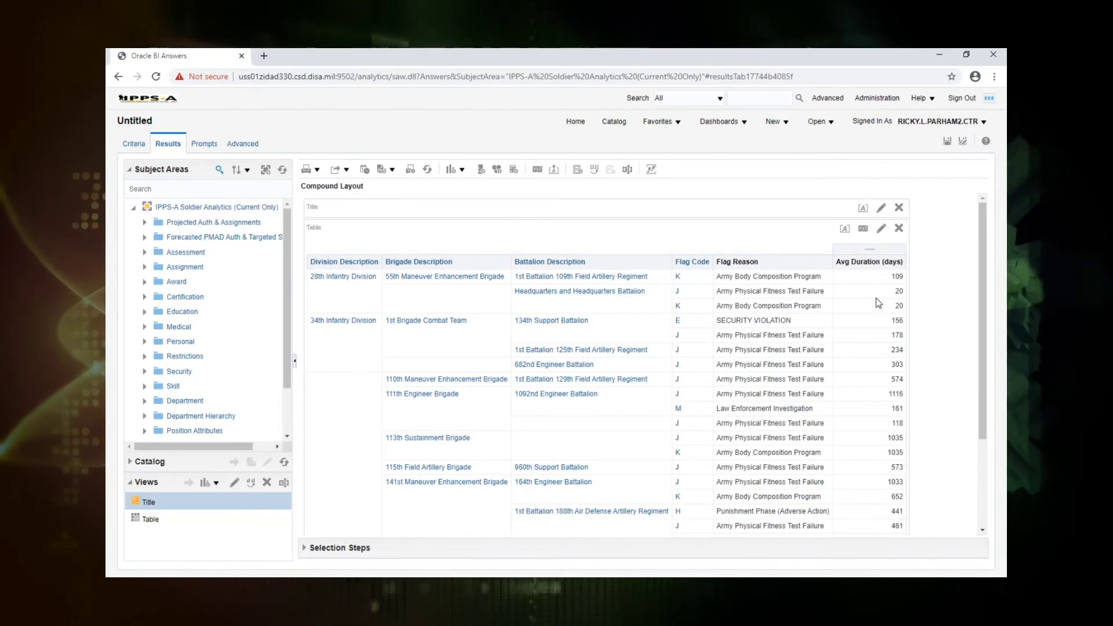
Step: Search the subject area for "COMPANY" and insert the Company Description column after Battalion Description in the results table
{"action": "left_click", "coordinate": [202, 190]}
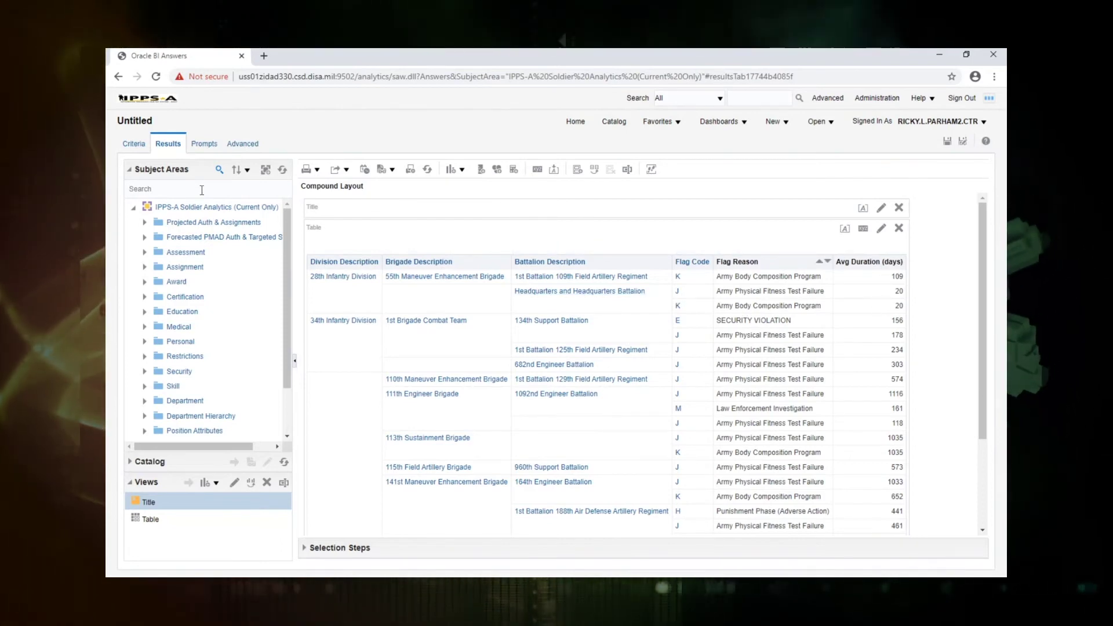
{"action": "type", "text": "COMPAN"}
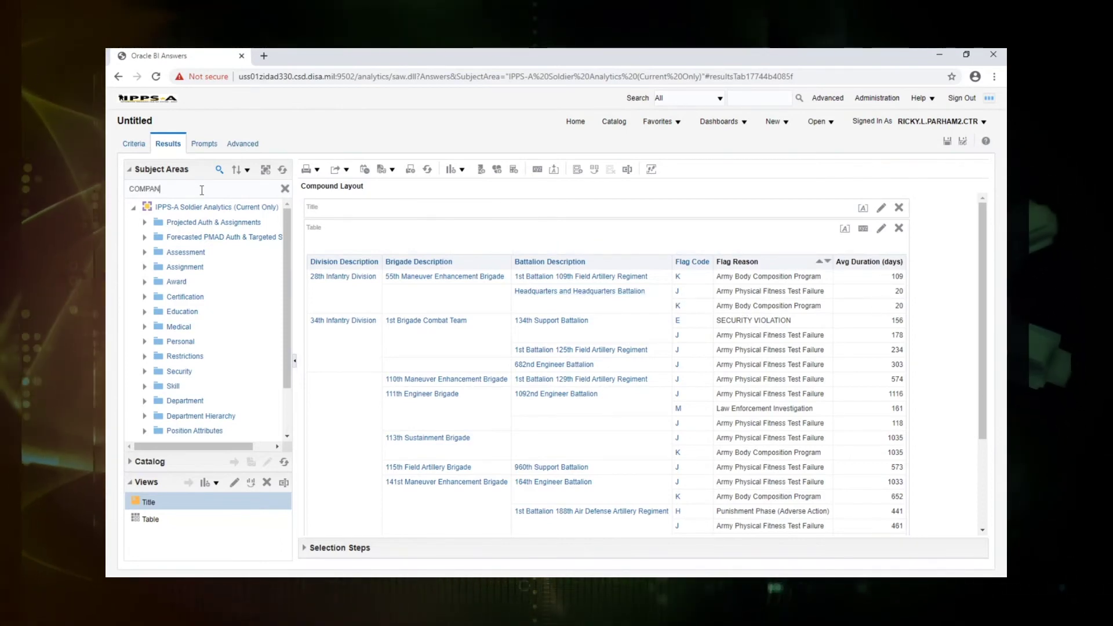
{"action": "type", "text": "Y"}
{"action": "key", "text": "Return"}
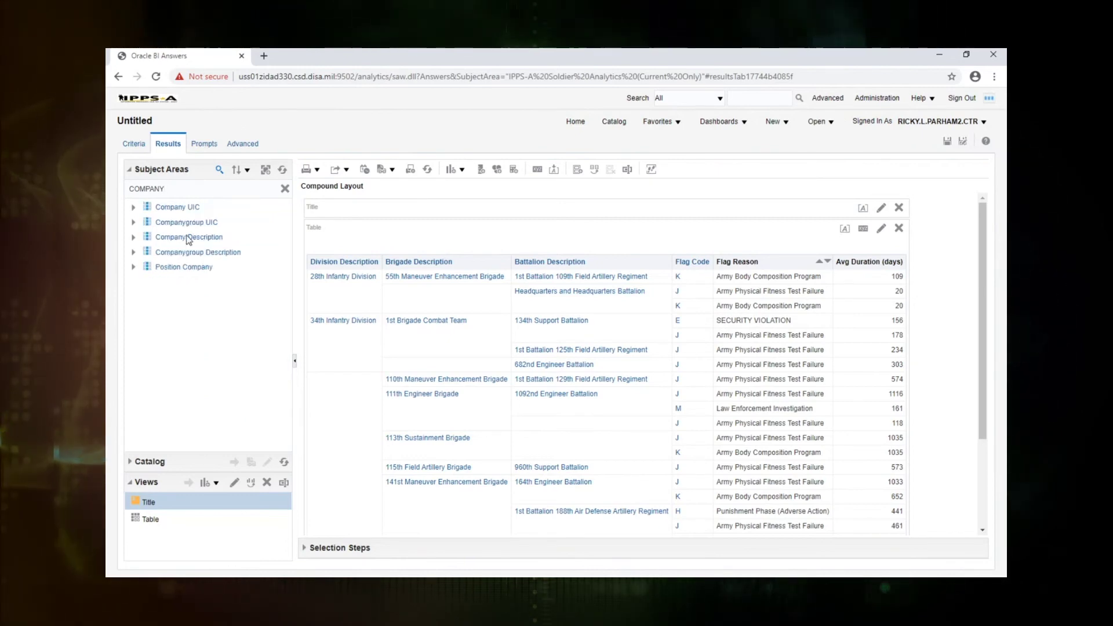
{"action": "left_click_drag", "start_coordinate": [528, 250], "coordinate": [667, 276]}
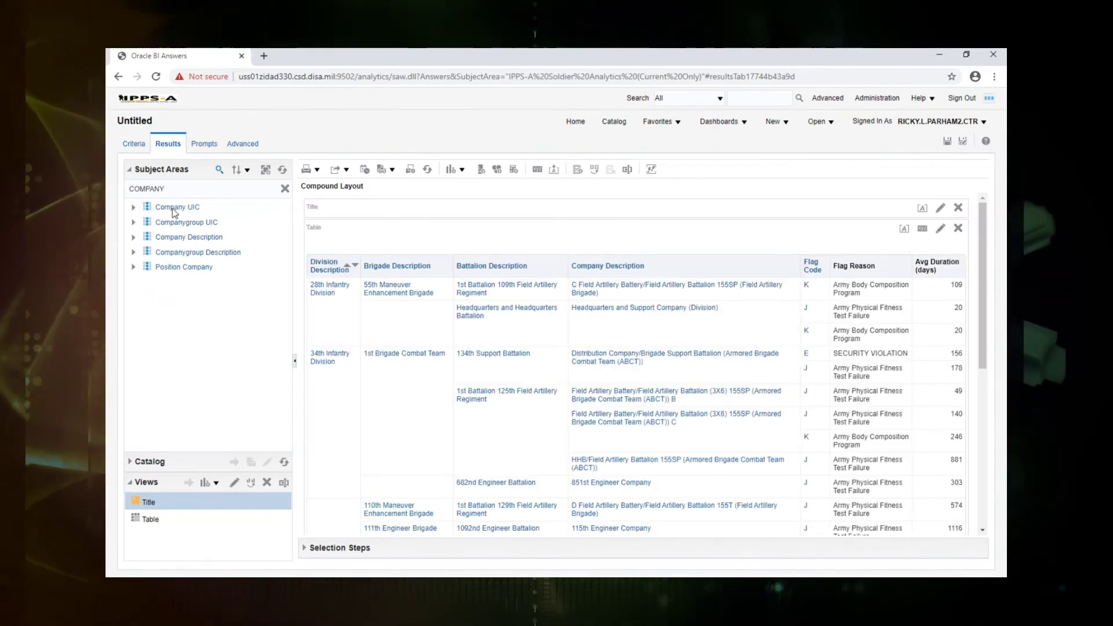
Step: Insert the Company UIC column after Company Description and collapse the subject areas to widen the results table
{"action": "left_click_drag", "start_coordinate": [756, 314], "coordinate": [791, 326]}
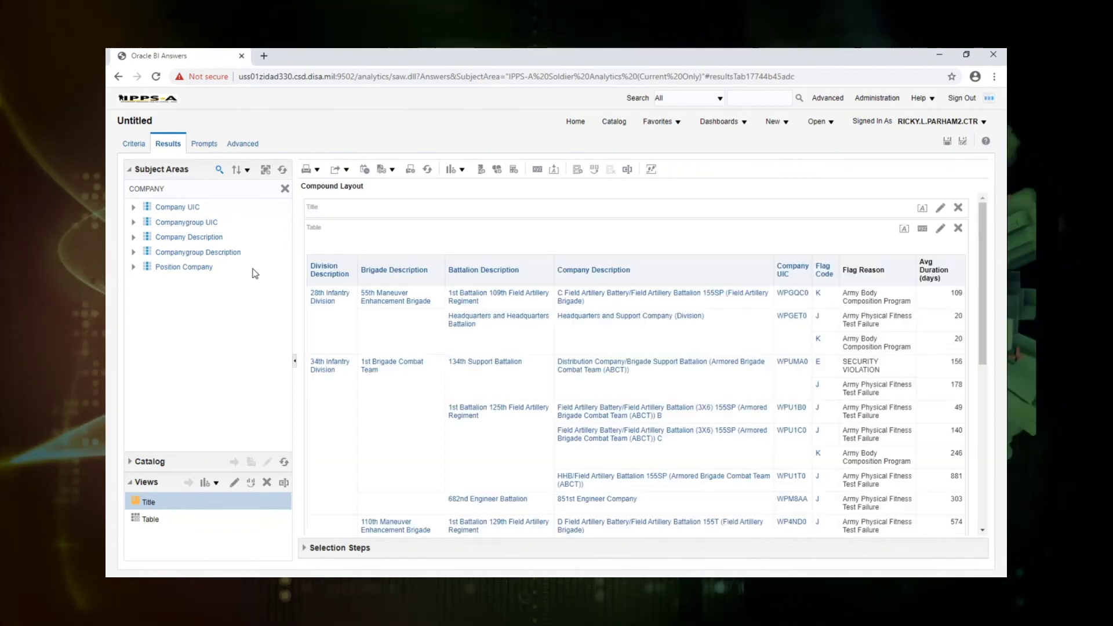
{"action": "left_click", "coordinate": [295, 361]}
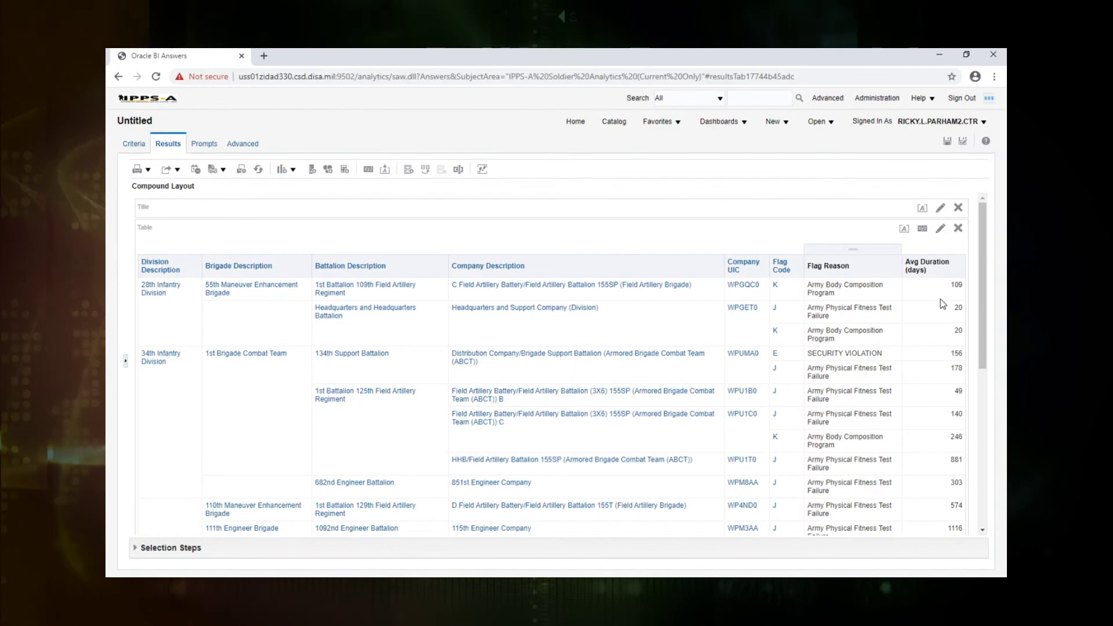
{"action": "left_click_drag", "start_coordinate": [983, 333], "coordinate": [987, 304]}
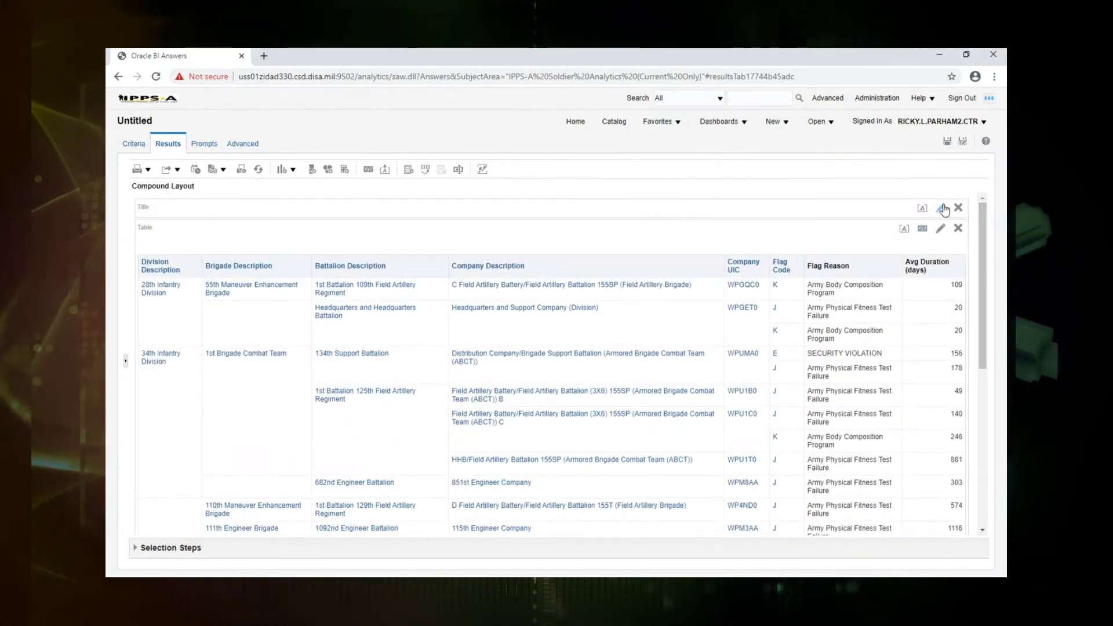
Step: Edit the title view to read "Average Flag Duration" with Display Saved Name turned off, keeping the default formatting
{"action": "left_click", "coordinate": [939, 209]}
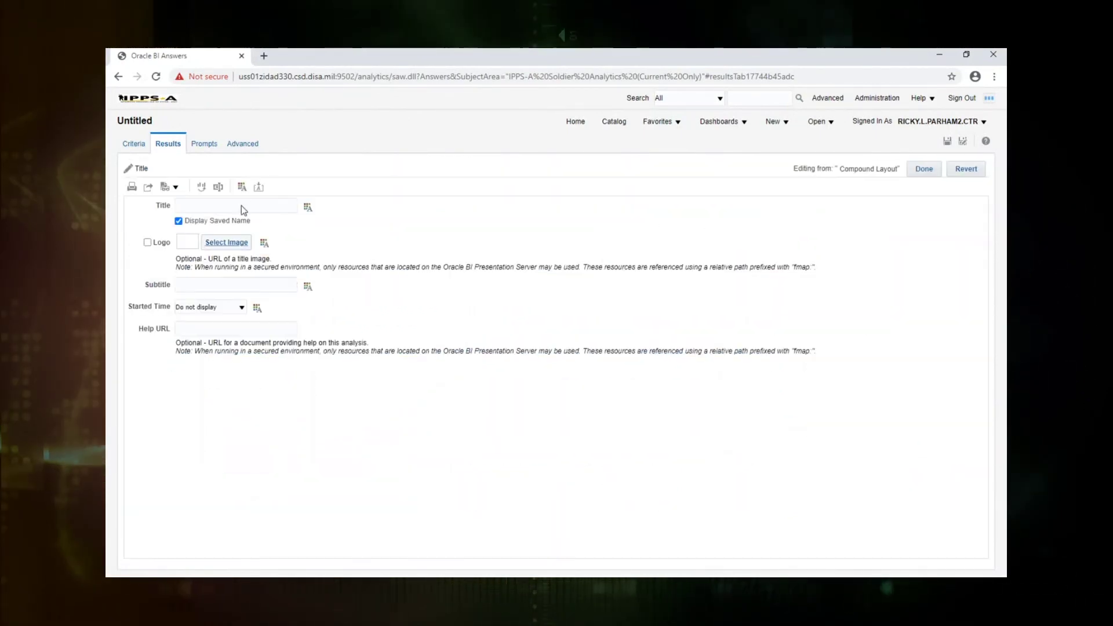
{"action": "left_click", "coordinate": [209, 203]}
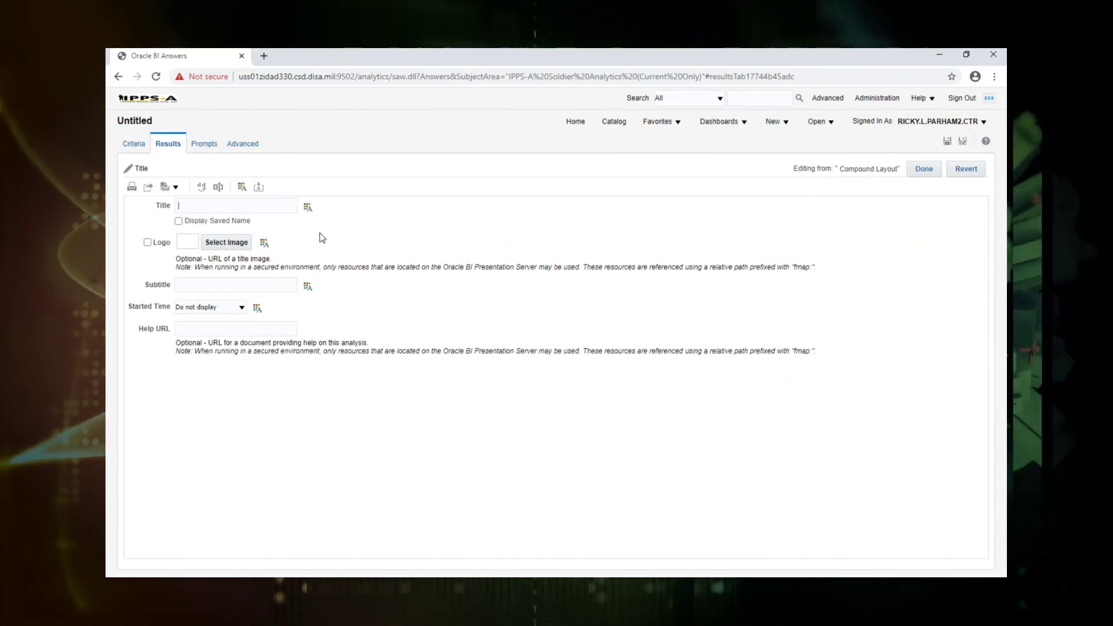
{"action": "type", "text": "aVE"}
{"action": "key", "text": "BackSpace"}
{"action": "key", "text": "BackSpace"}
{"action": "key", "text": "BackSpace"}
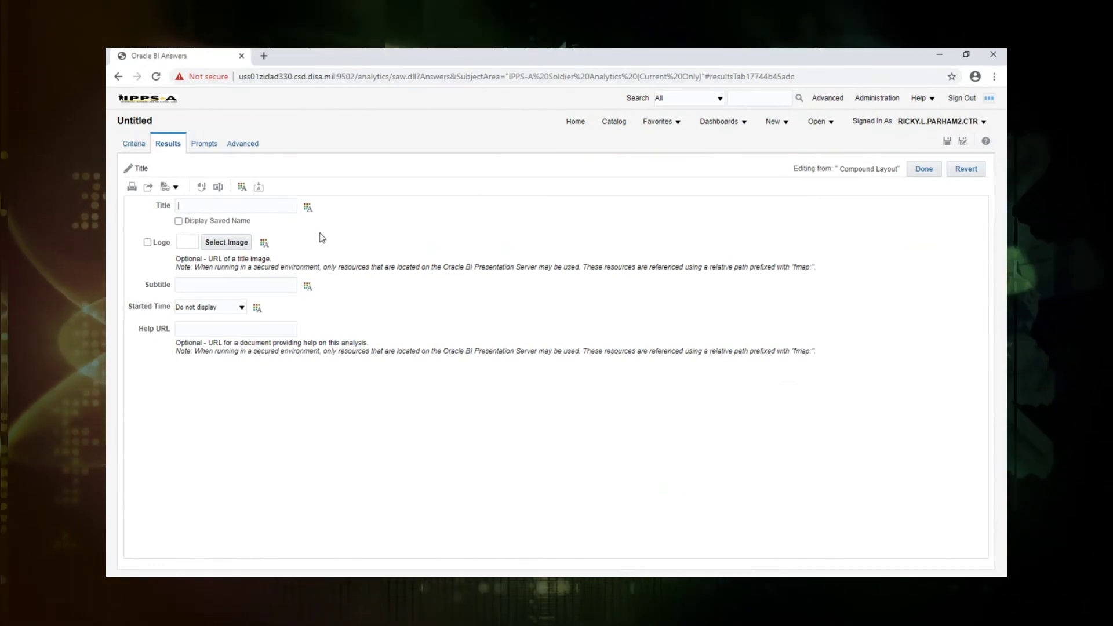
{"action": "type", "text": "Average F"}
{"action": "type", "text": "lag Duration"}
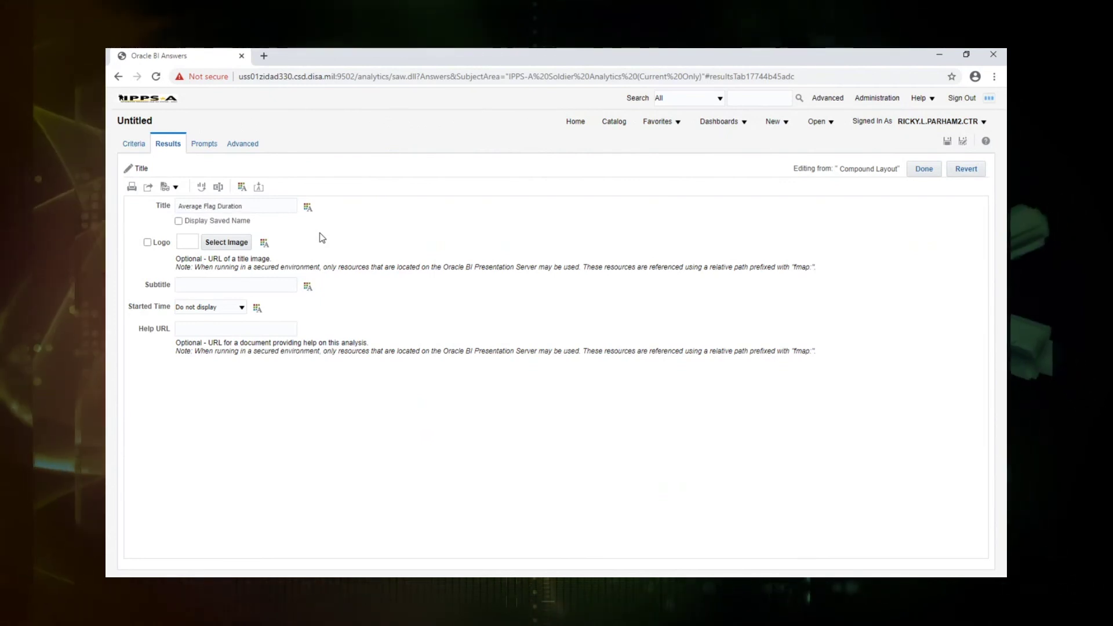
{"action": "left_click", "coordinate": [310, 207]}
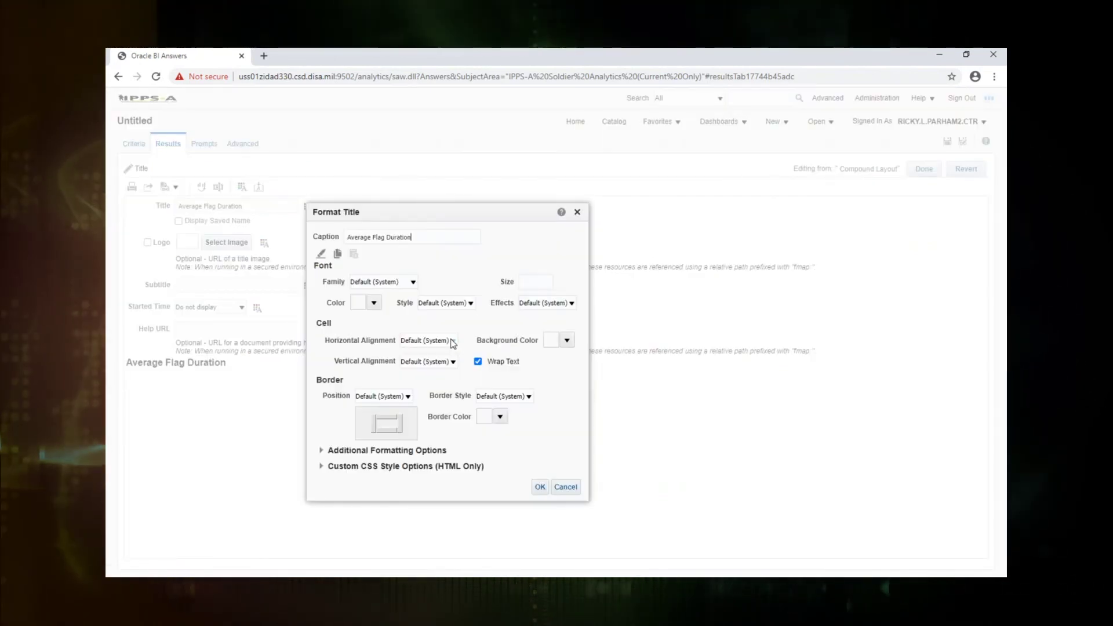
{"action": "left_click", "coordinate": [538, 489]}
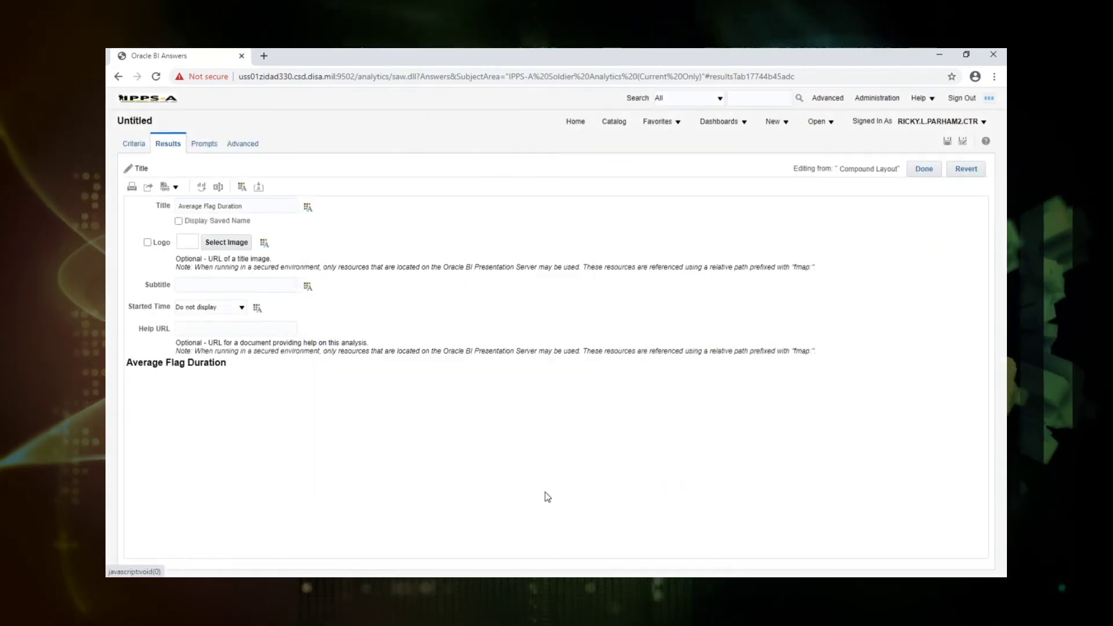
{"action": "left_click", "coordinate": [924, 168]}
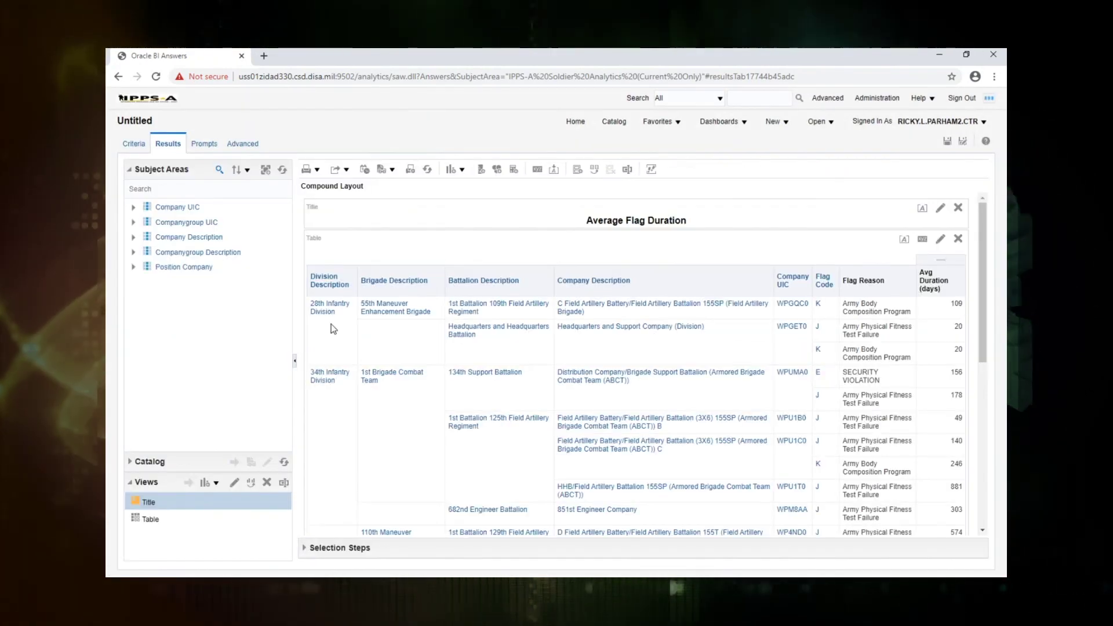
Step: Collapse the subject areas, preview the analysis as HTML in a maximized window and look through its rows
{"action": "left_click", "coordinate": [295, 361]}
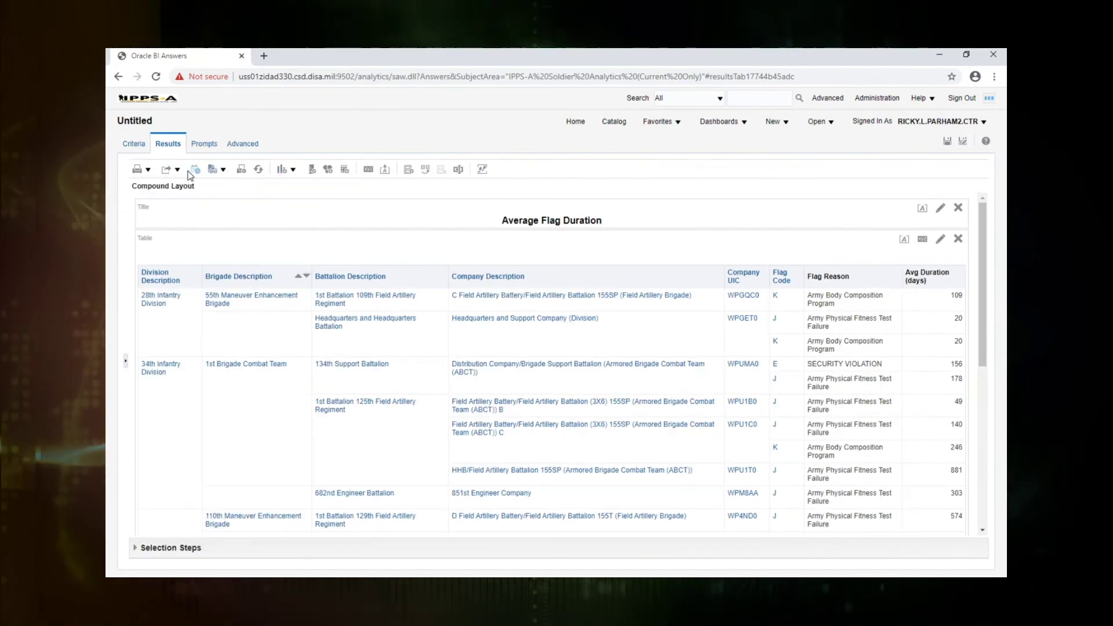
{"action": "left_click", "coordinate": [222, 171]}
{"action": "left_click", "coordinate": [232, 183]}
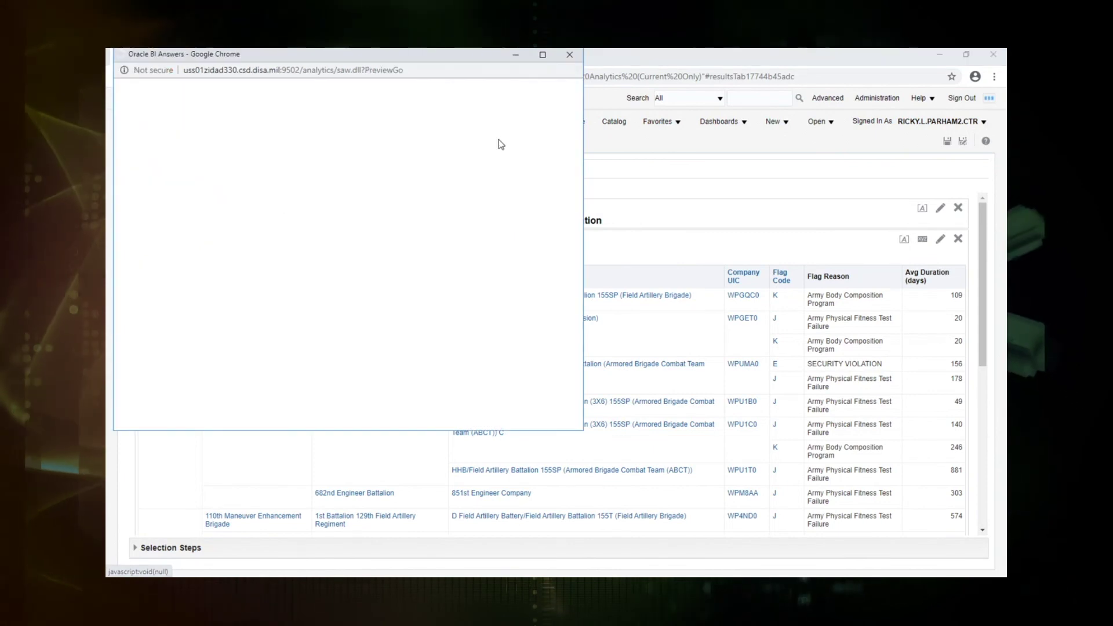
{"action": "left_click", "coordinate": [543, 54]}
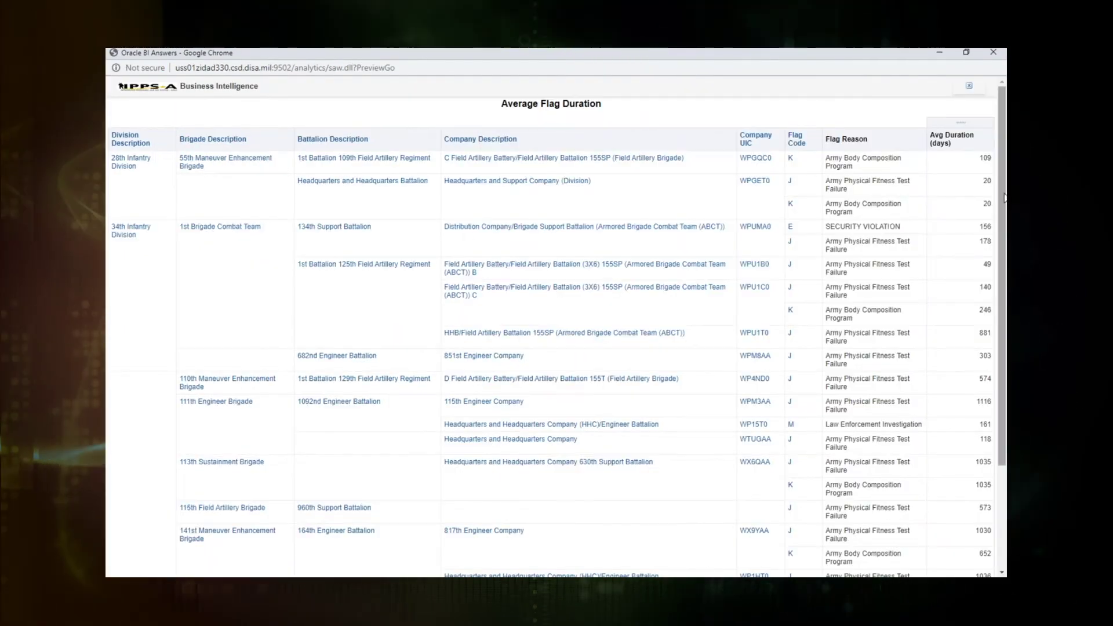
{"action": "scroll", "coordinate": [1005, 199], "scroll_direction": "down", "scroll_amount": 3}
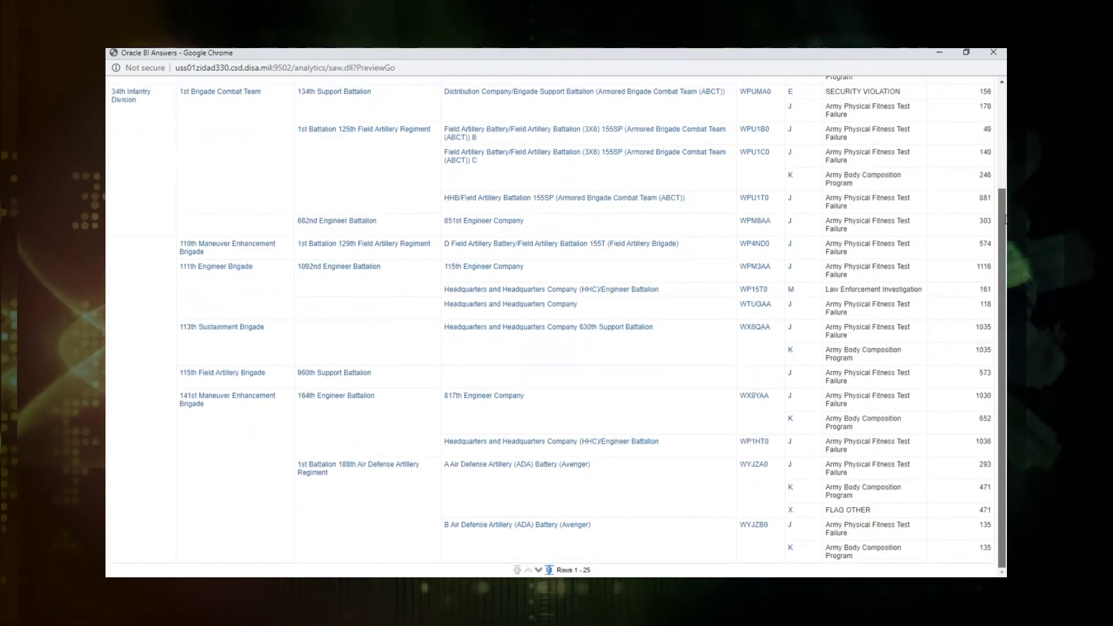
{"action": "scroll", "coordinate": [894, 96], "scroll_direction": "up", "scroll_amount": 3}
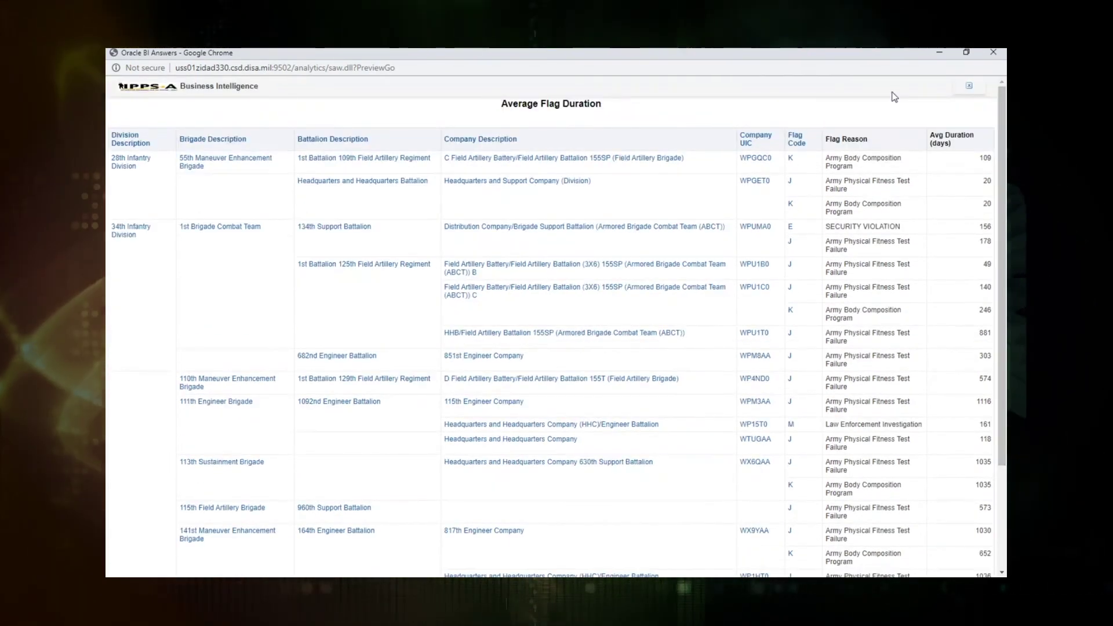